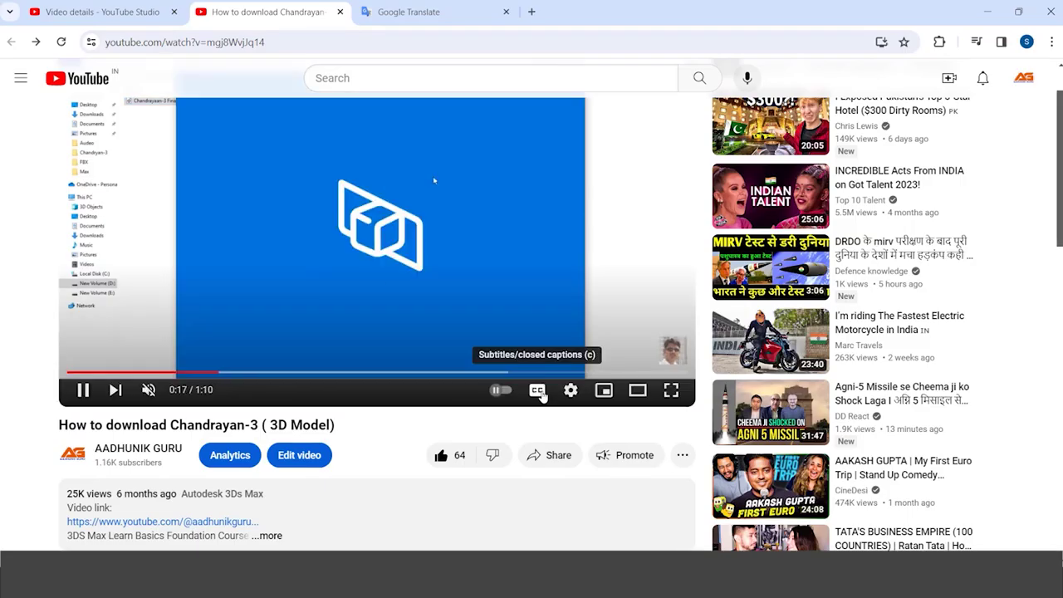
Step: Turn on the tutorial's CC subtitles and auto-translate them into Arabic
{"action": "left_click", "coordinate": [536, 390]}
{"action": "left_click", "coordinate": [571, 389]}
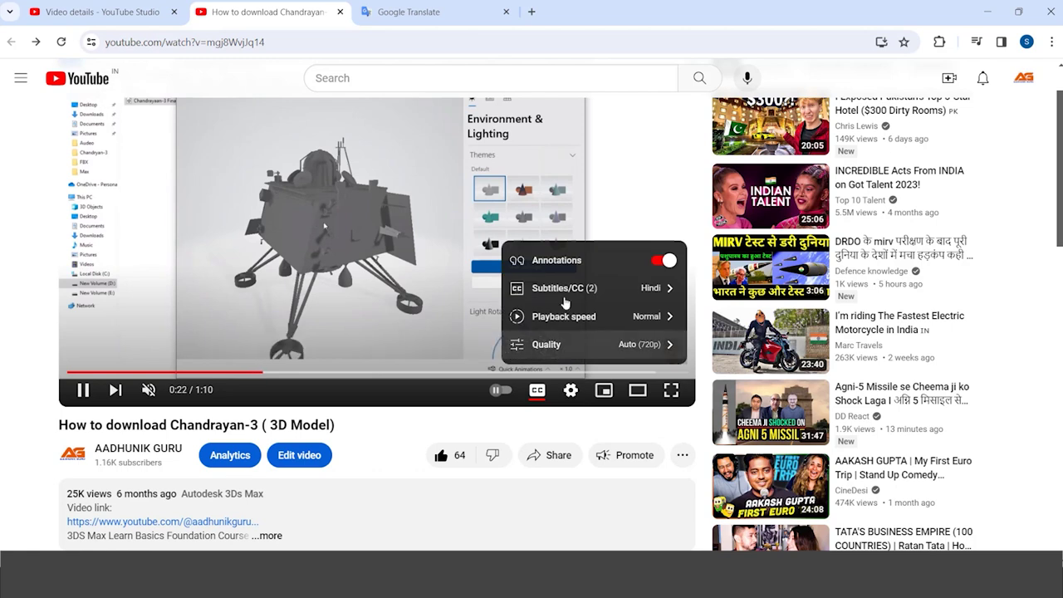
{"action": "left_click", "coordinate": [565, 278]}
{"action": "left_click", "coordinate": [563, 292]}
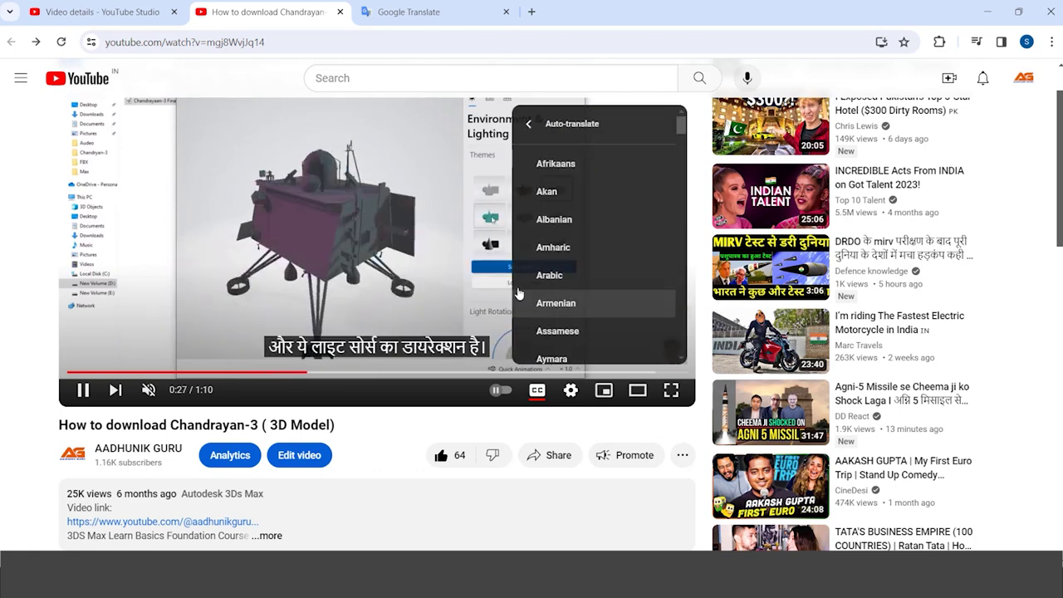
{"action": "left_click", "coordinate": [550, 274]}
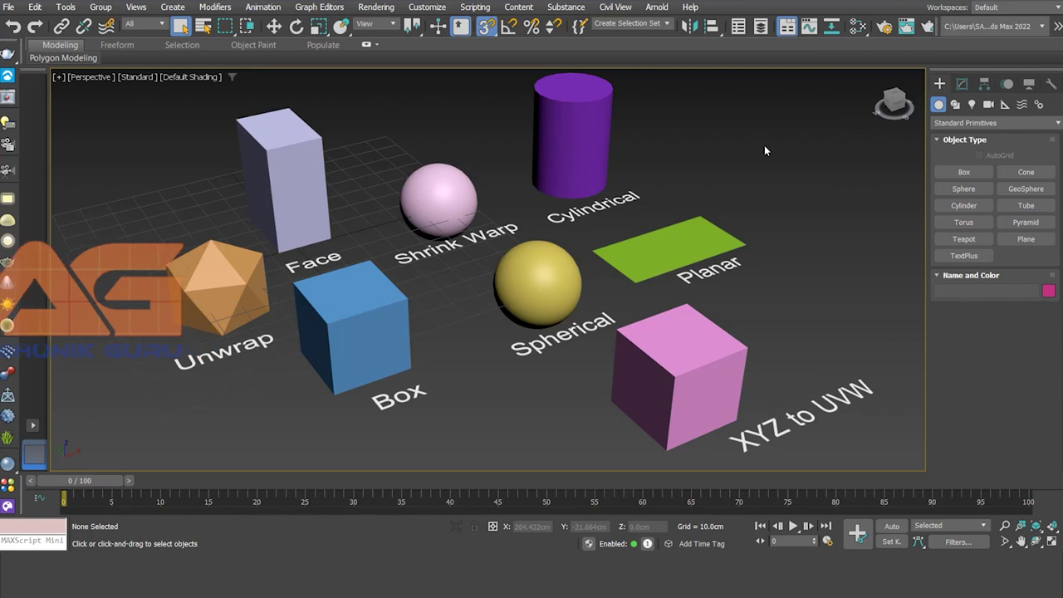
Step: Create VRayMtl Material #2 in the Slate Material Editor and open its Diffuse map choices
{"action": "left_click", "coordinate": [857, 26]}
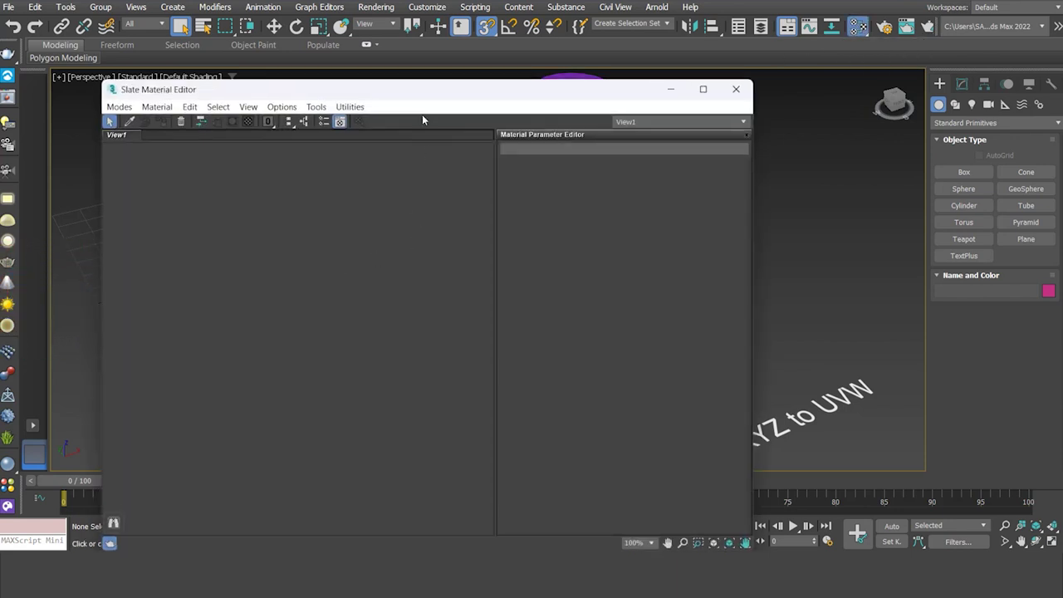
{"action": "left_click_drag", "start_coordinate": [433, 89], "coordinate": [446, 65]}
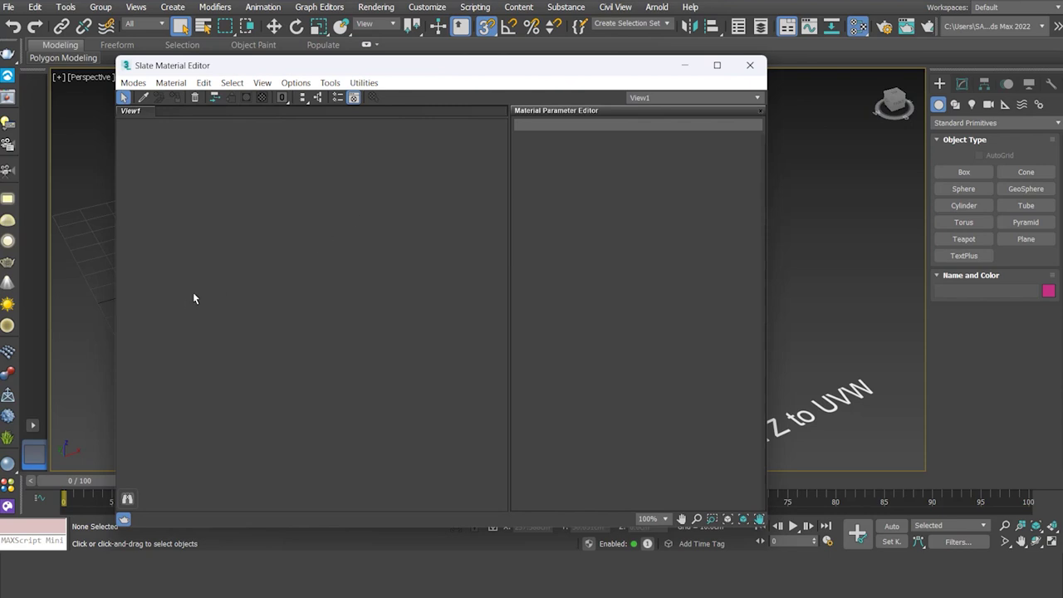
{"action": "right_click", "coordinate": [291, 283]}
{"action": "mouse_move", "coordinate": [349, 291]}
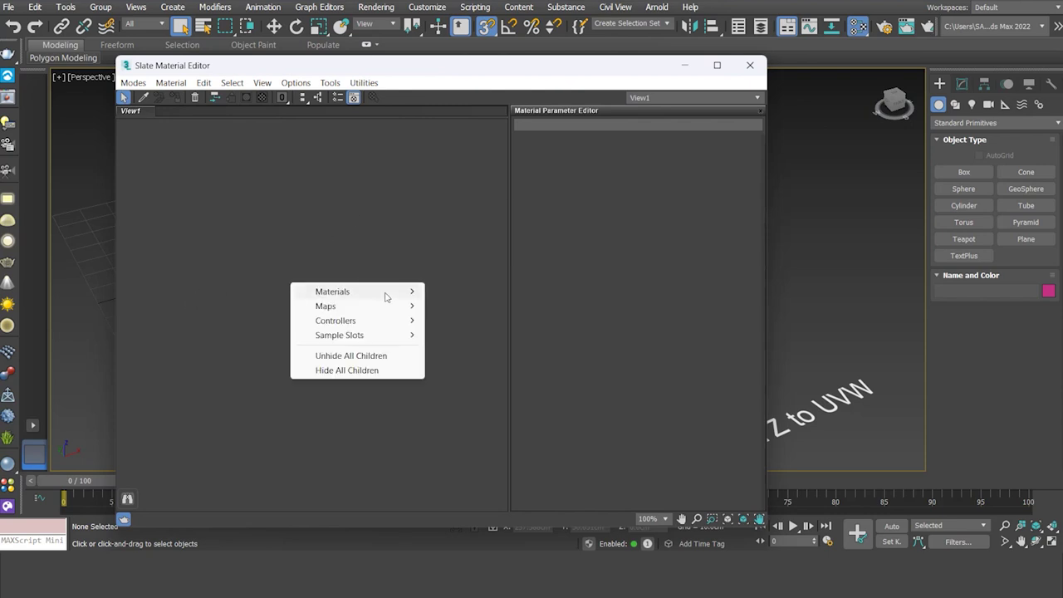
{"action": "mouse_move", "coordinate": [458, 320]}
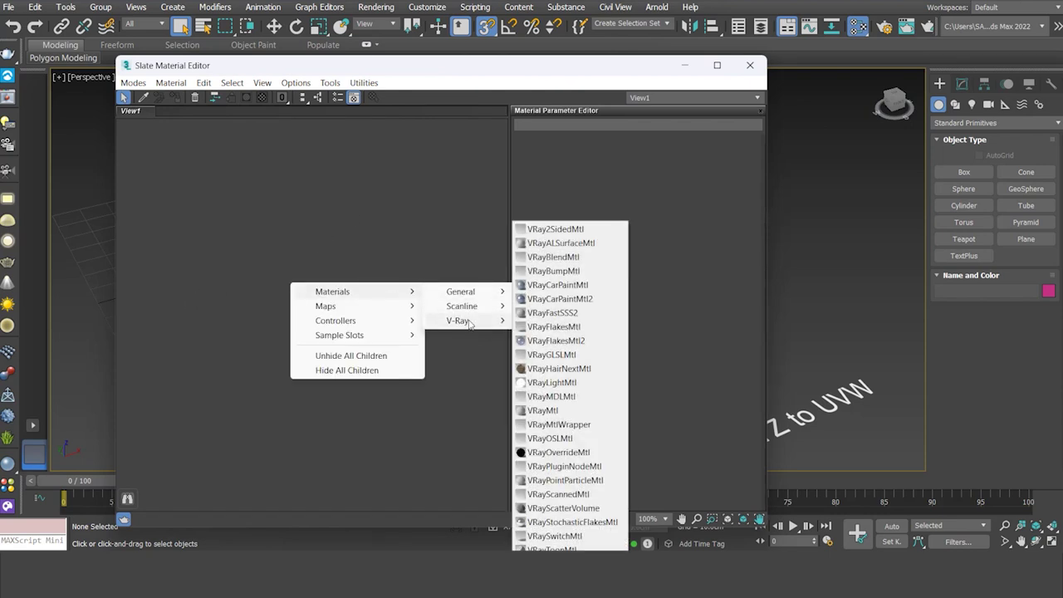
{"action": "left_click", "coordinate": [549, 410]}
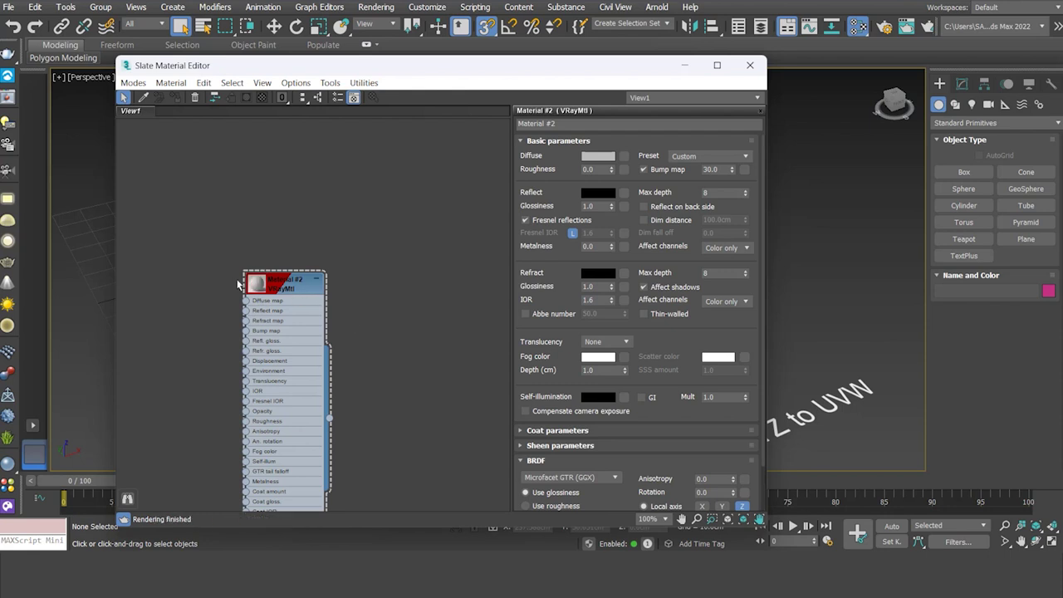
{"action": "left_click_drag", "start_coordinate": [286, 286], "coordinate": [331, 196]}
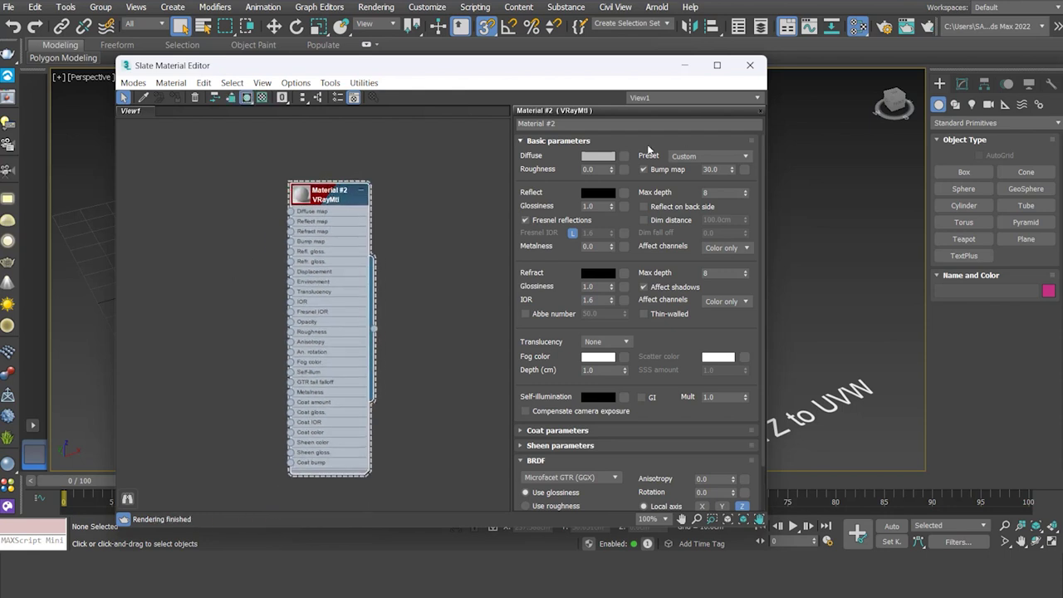
{"action": "left_click", "coordinate": [625, 157]}
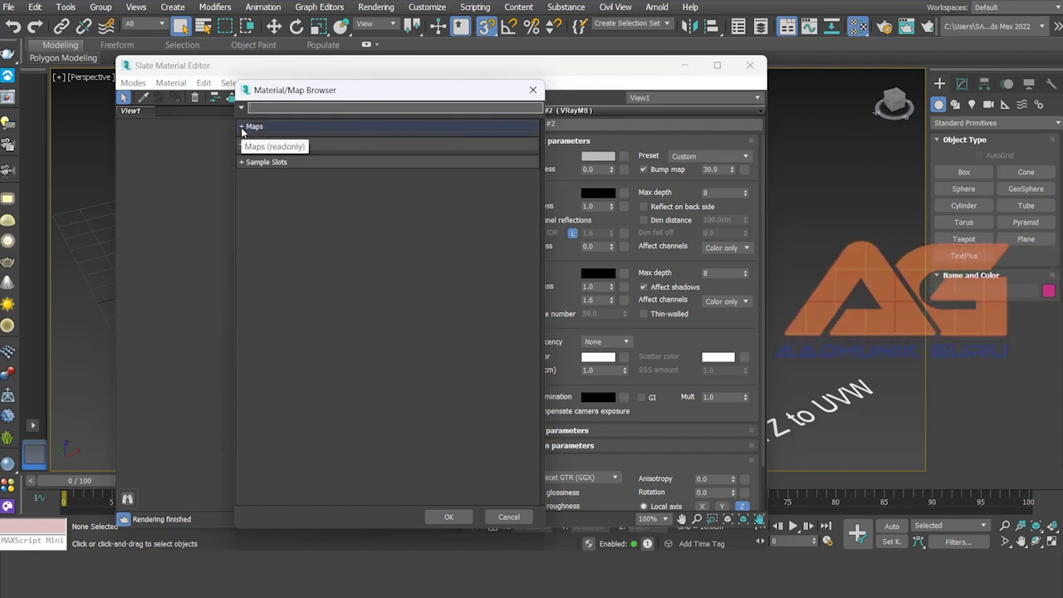
Step: Plug a VRayBitmap (Map #0) into Material #2's diffuse, then delete Map #0 again
{"action": "left_click", "coordinate": [242, 129]}
{"action": "scroll", "coordinate": [343, 287], "scroll_direction": "down", "scroll_amount": 2}
{"action": "scroll", "coordinate": [343, 311], "scroll_direction": "down", "scroll_amount": 2}
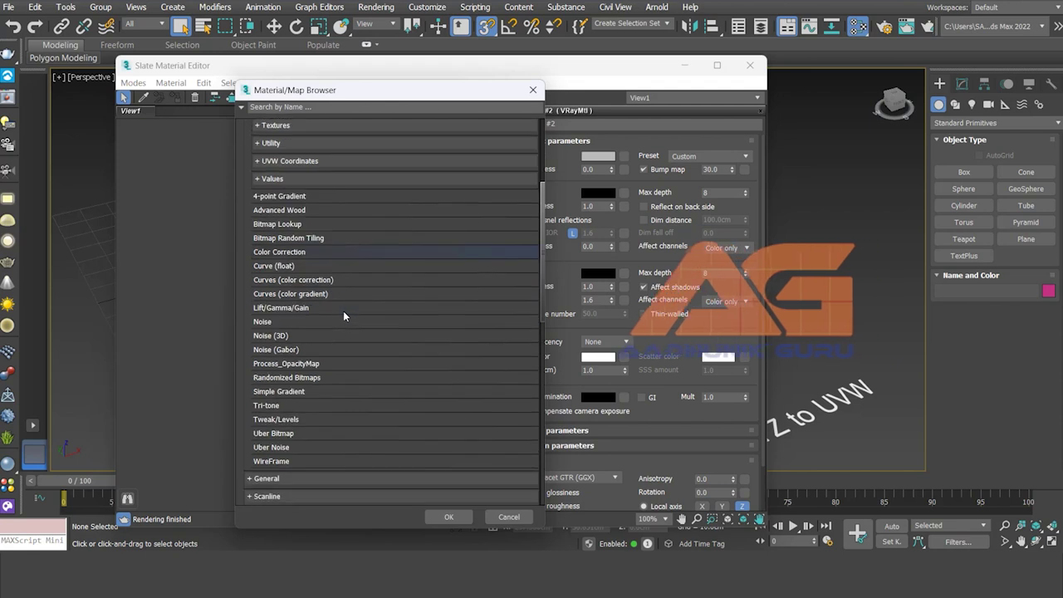
{"action": "scroll", "coordinate": [343, 315], "scroll_direction": "down", "scroll_amount": 3}
{"action": "scroll", "coordinate": [342, 317], "scroll_direction": "down", "scroll_amount": 1}
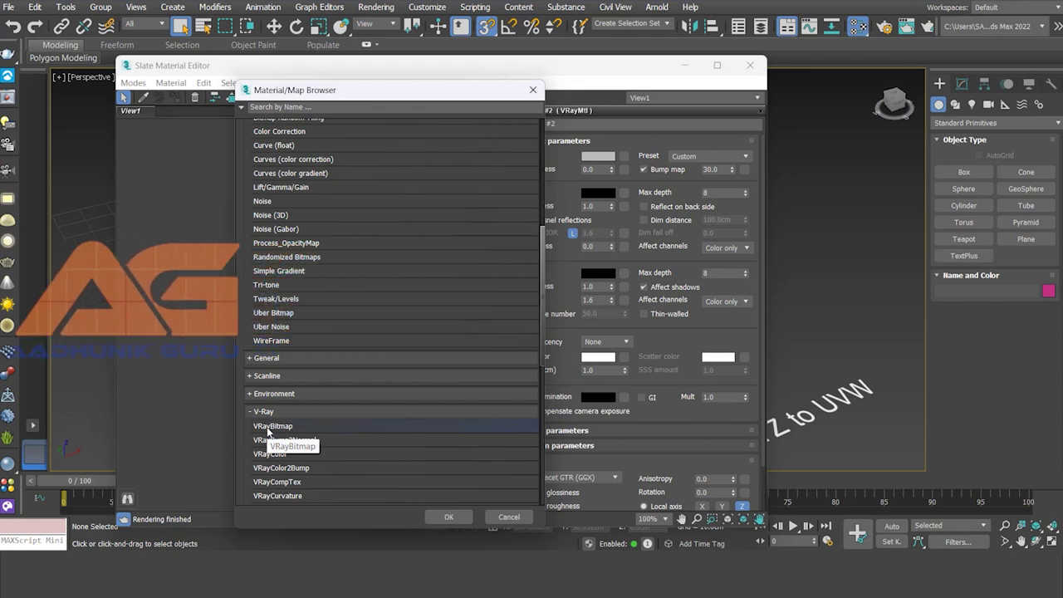
{"action": "double_click", "coordinate": [268, 426]}
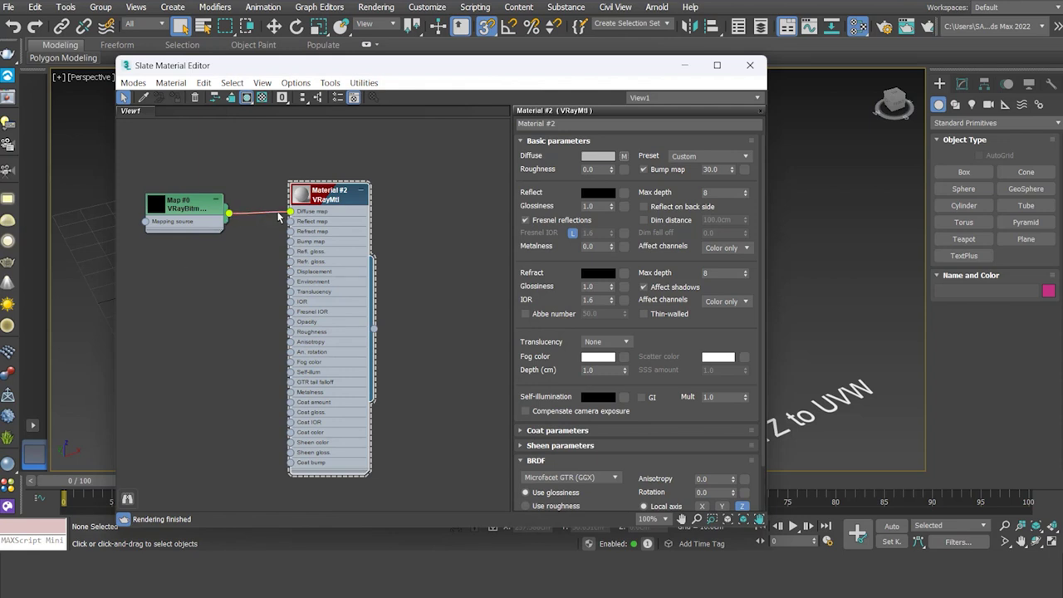
{"action": "left_click", "coordinate": [214, 220]}
{"action": "key", "text": "Delete"}
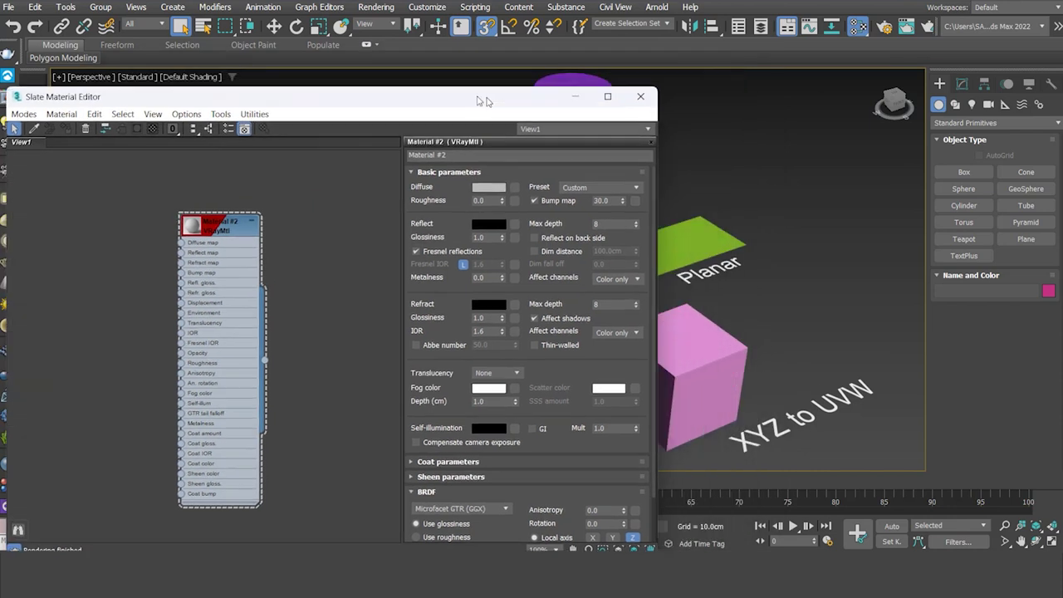
Step: Isolate Plane001 so only the green plane shows, then centre and zoom the view on it
{"action": "left_click_drag", "start_coordinate": [594, 70], "coordinate": [424, 91]}
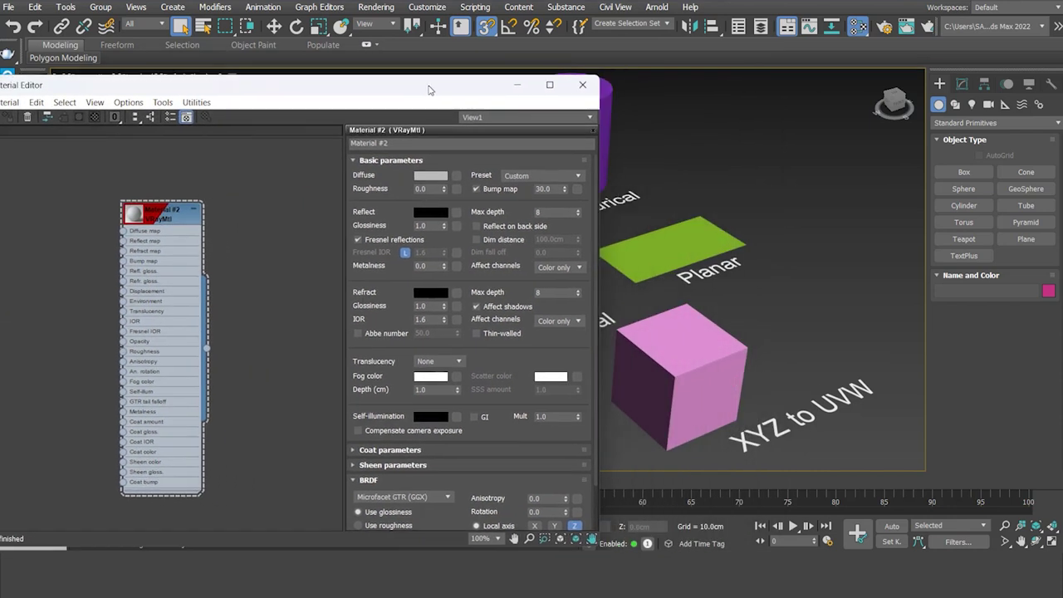
{"action": "left_click", "coordinate": [659, 236]}
{"action": "right_click", "coordinate": [693, 243]}
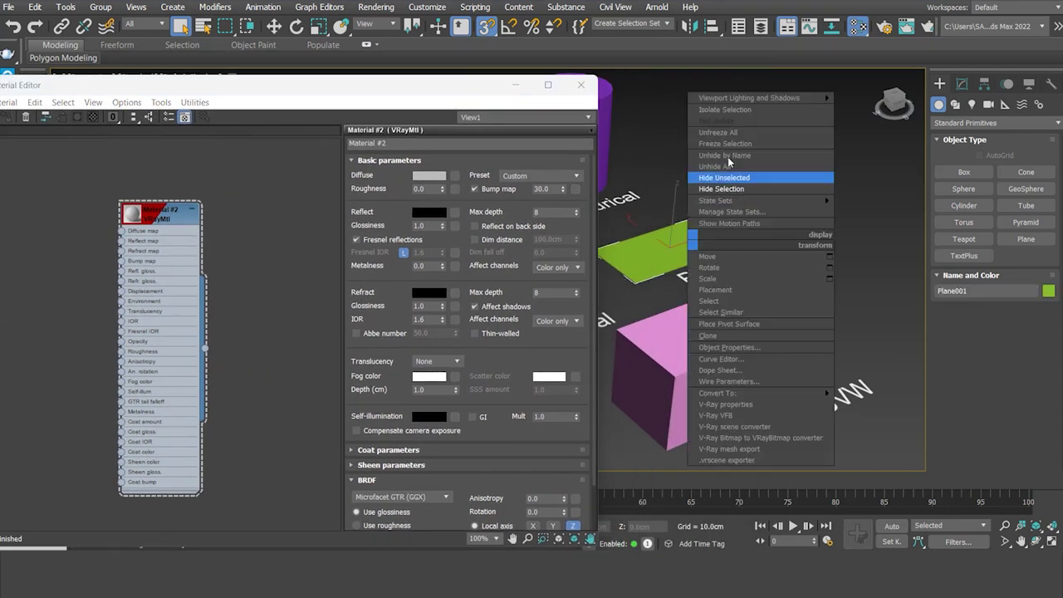
{"action": "left_click", "coordinate": [730, 116]}
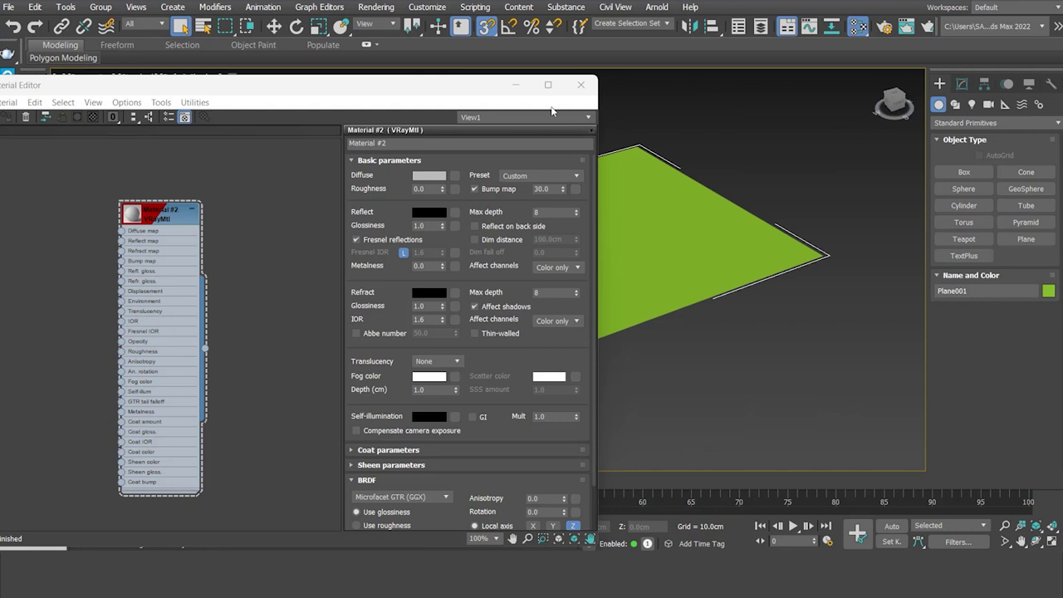
{"action": "middle_click_drag", "start_coordinate": [736, 297], "coordinate": [775, 274]}
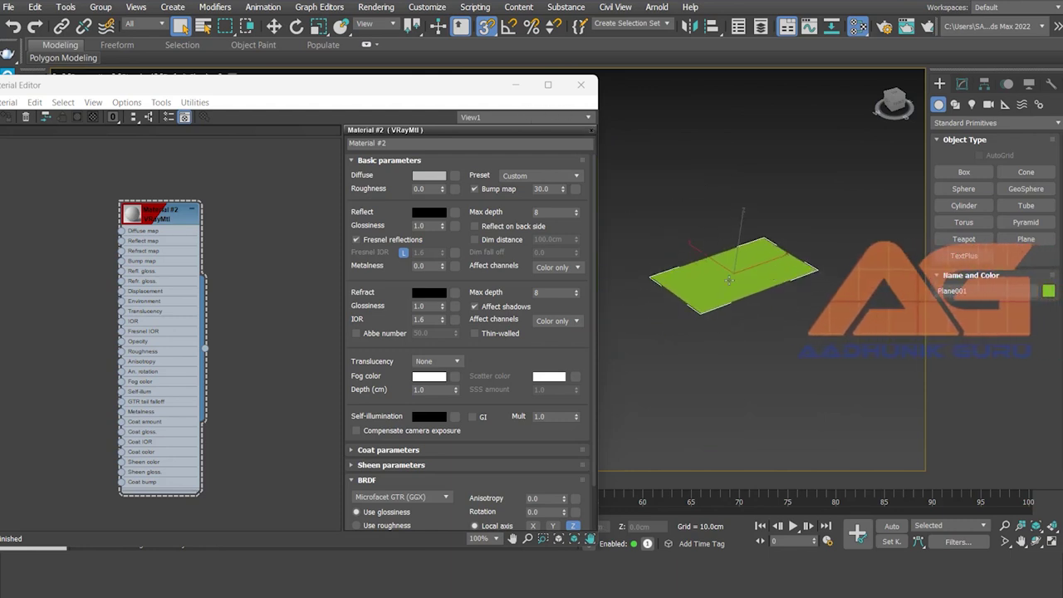
{"action": "scroll", "coordinate": [726, 281], "scroll_direction": "up", "scroll_amount": 3}
{"action": "left_click_drag", "start_coordinate": [243, 98], "coordinate": [258, 72]}
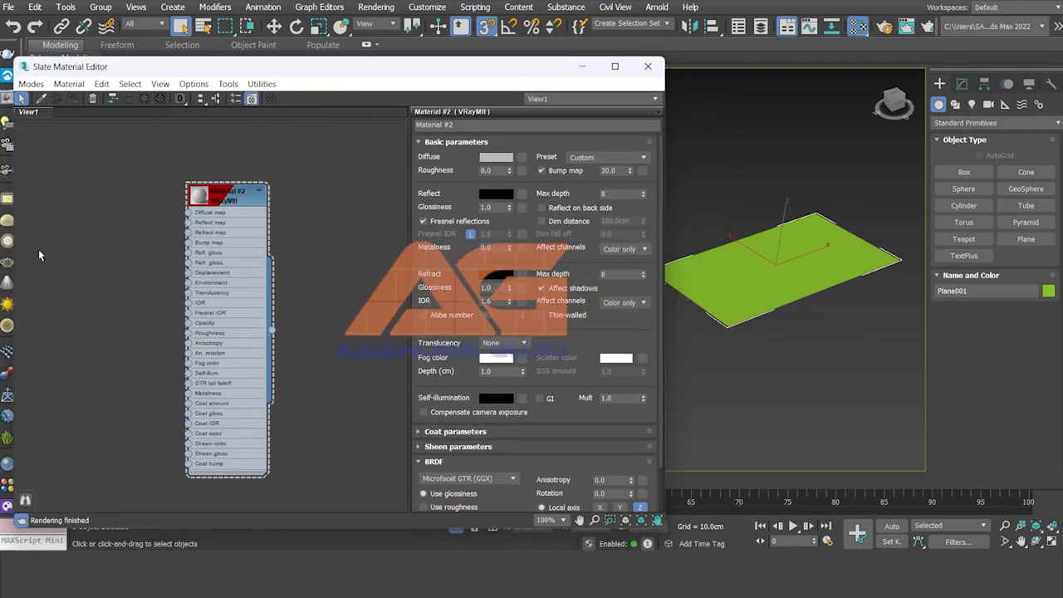
Step: Add VRayBitmap Map #1 and wire it into Material #2's Diffuse map input
{"action": "left_click_drag", "start_coordinate": [226, 196], "coordinate": [148, 185]}
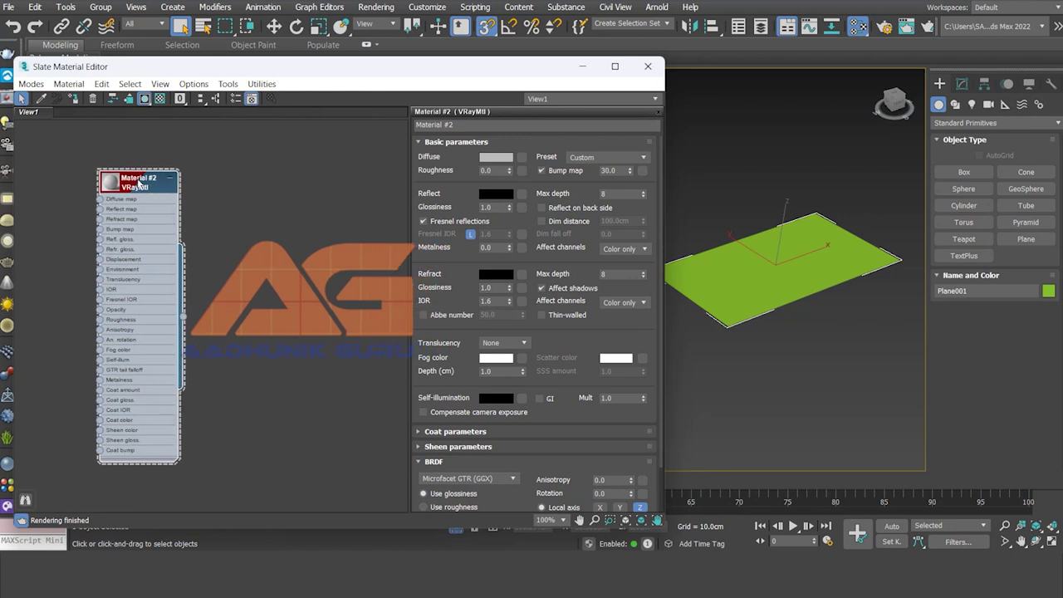
{"action": "right_click", "coordinate": [280, 235]}
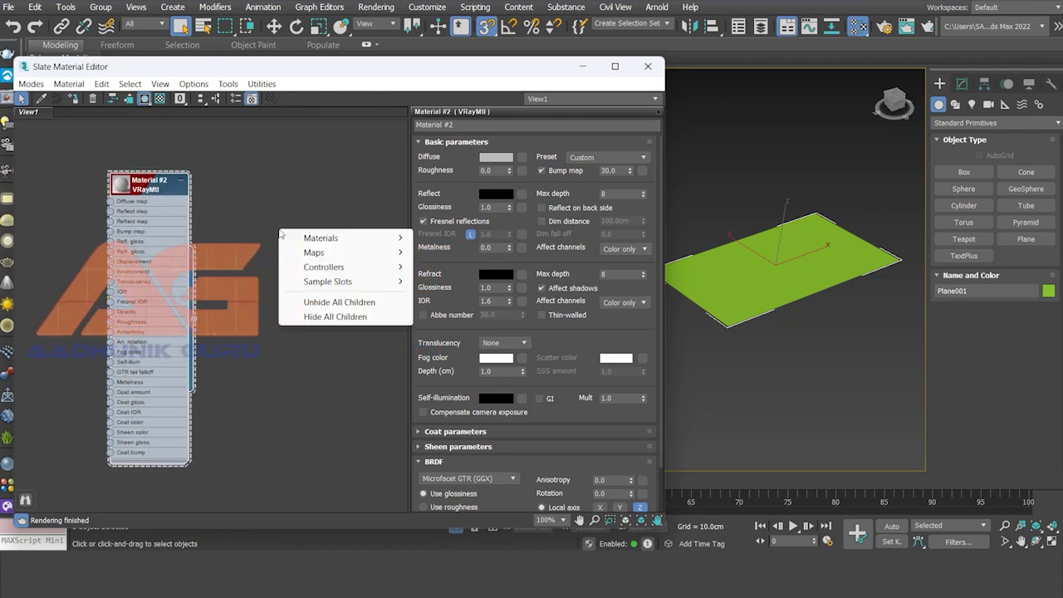
{"action": "mouse_move", "coordinate": [313, 253]}
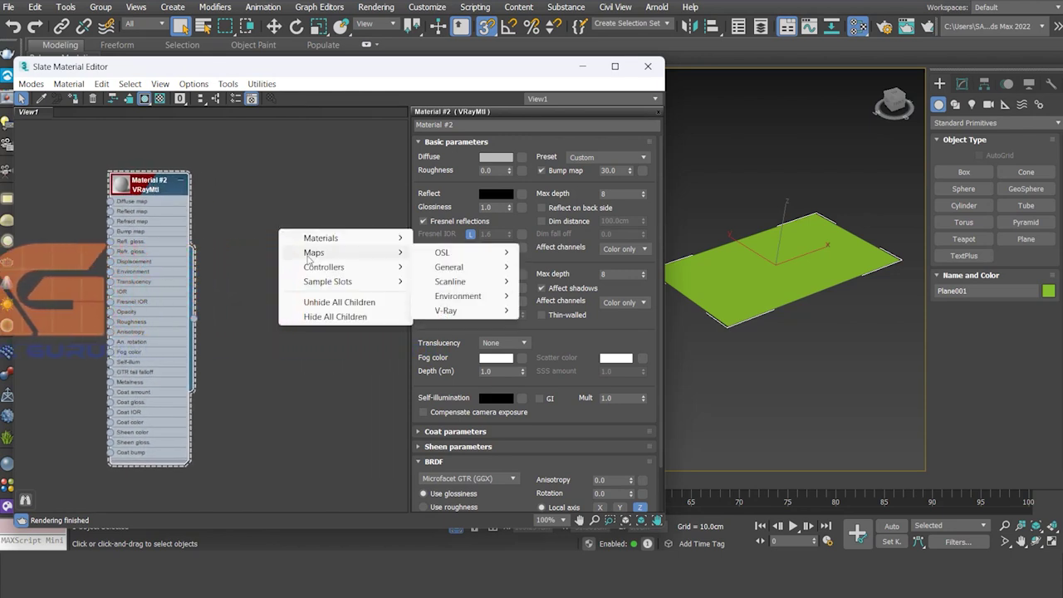
{"action": "mouse_move", "coordinate": [449, 311]}
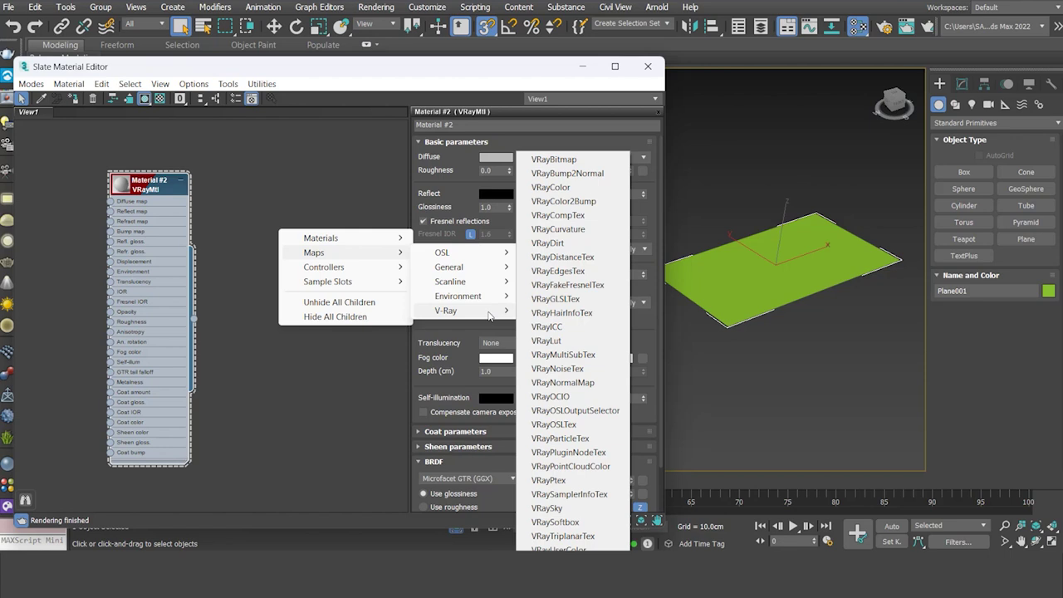
{"action": "left_click", "coordinate": [572, 163]}
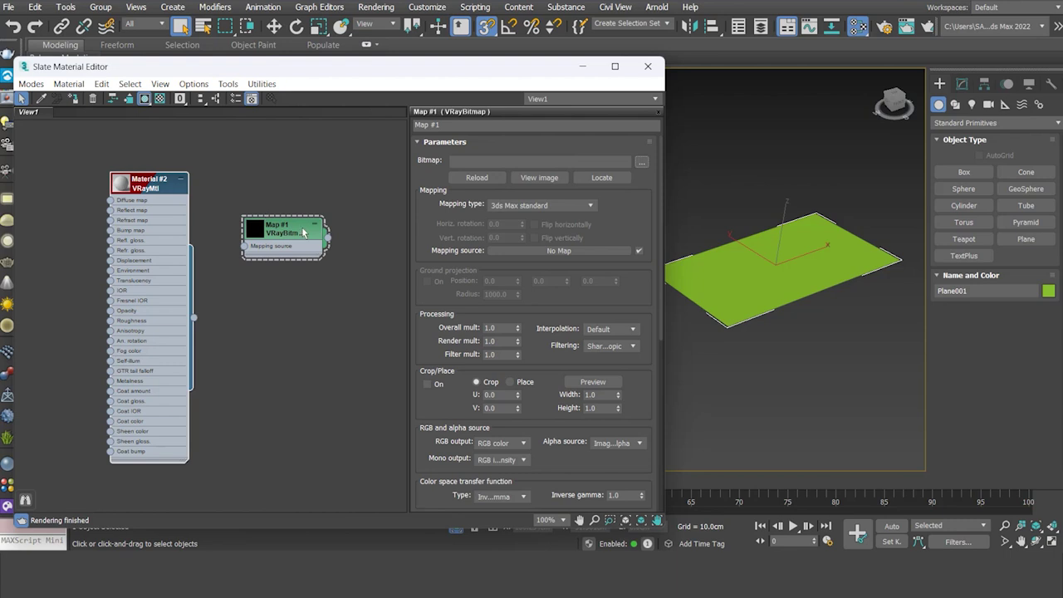
{"action": "left_click_drag", "start_coordinate": [303, 233], "coordinate": [75, 261]}
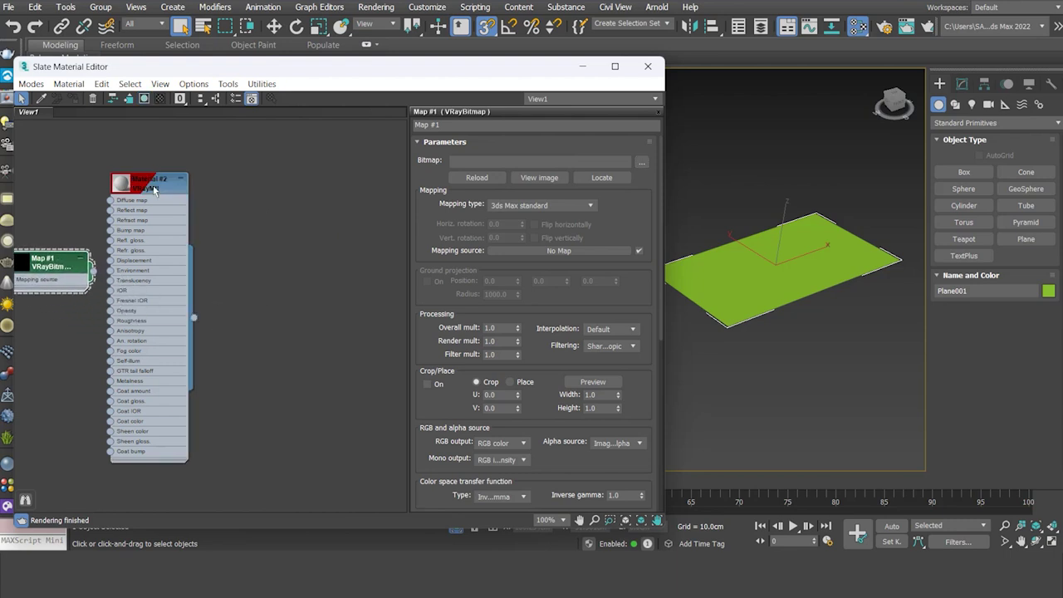
{"action": "left_click_drag", "start_coordinate": [301, 75], "coordinate": [348, 81]}
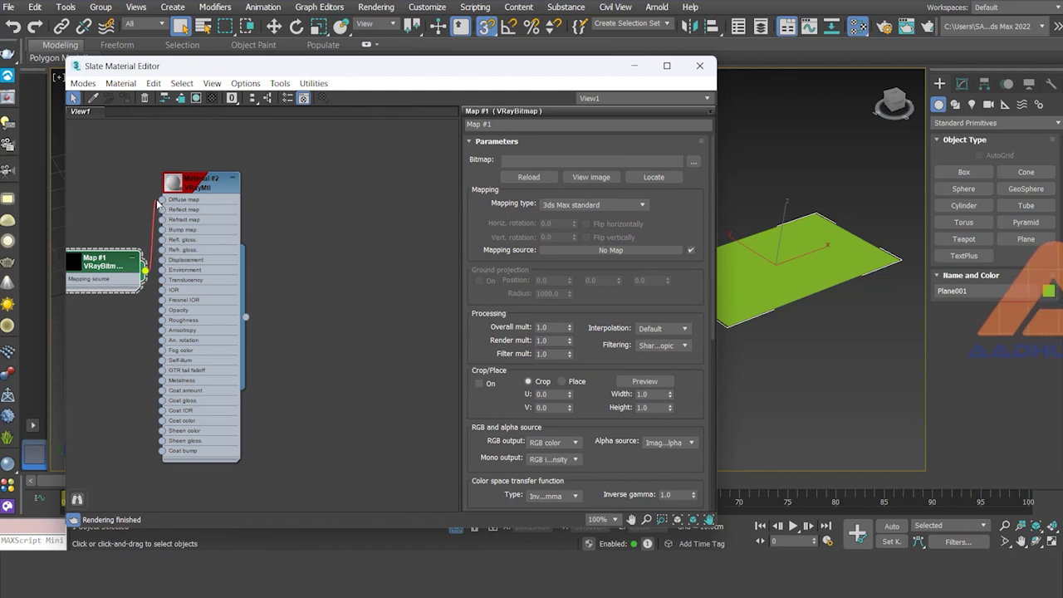
{"action": "left_click_drag", "start_coordinate": [148, 209], "coordinate": [146, 205]}
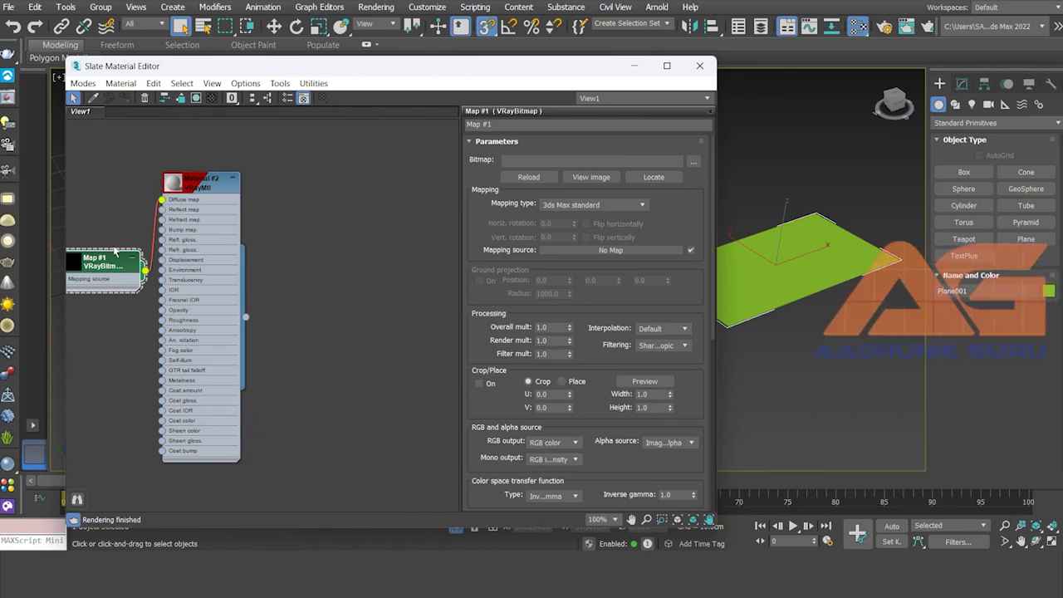
Step: Tidy the node layout and viewport, then display Material #2 and Map #1 parameters
{"action": "left_click_drag", "start_coordinate": [110, 265], "coordinate": [110, 220]}
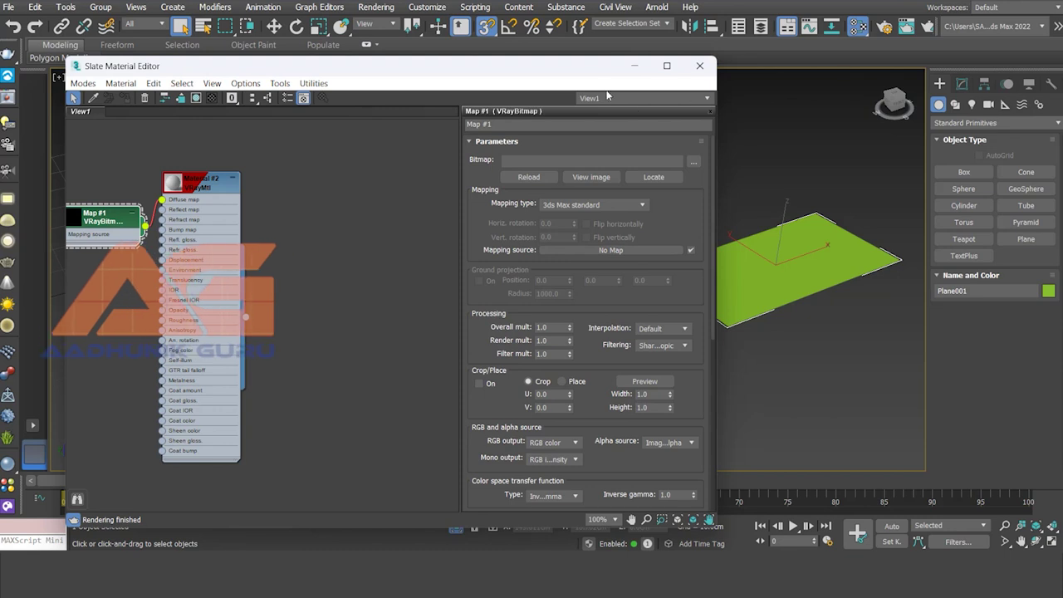
{"action": "left_click_drag", "start_coordinate": [583, 73], "coordinate": [506, 82]}
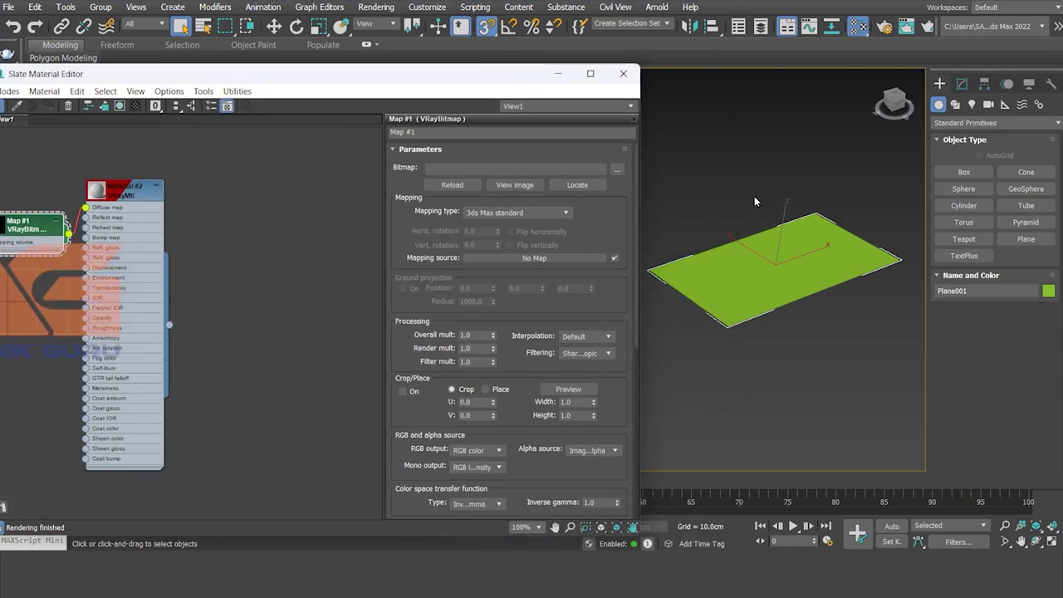
{"action": "middle_click_drag", "start_coordinate": [755, 196], "coordinate": [759, 230]}
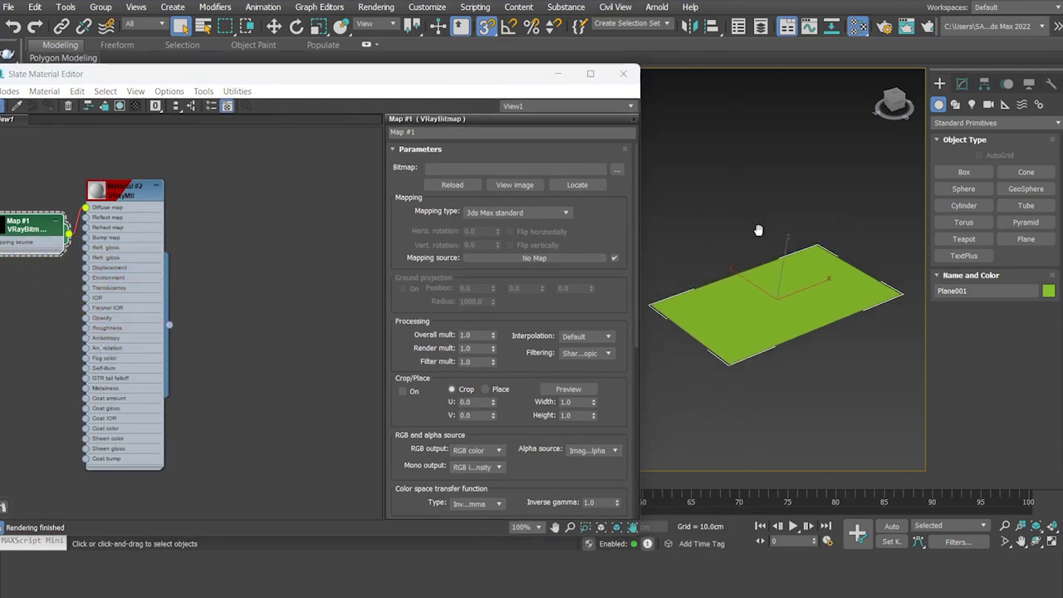
{"action": "double_click", "coordinate": [145, 181]}
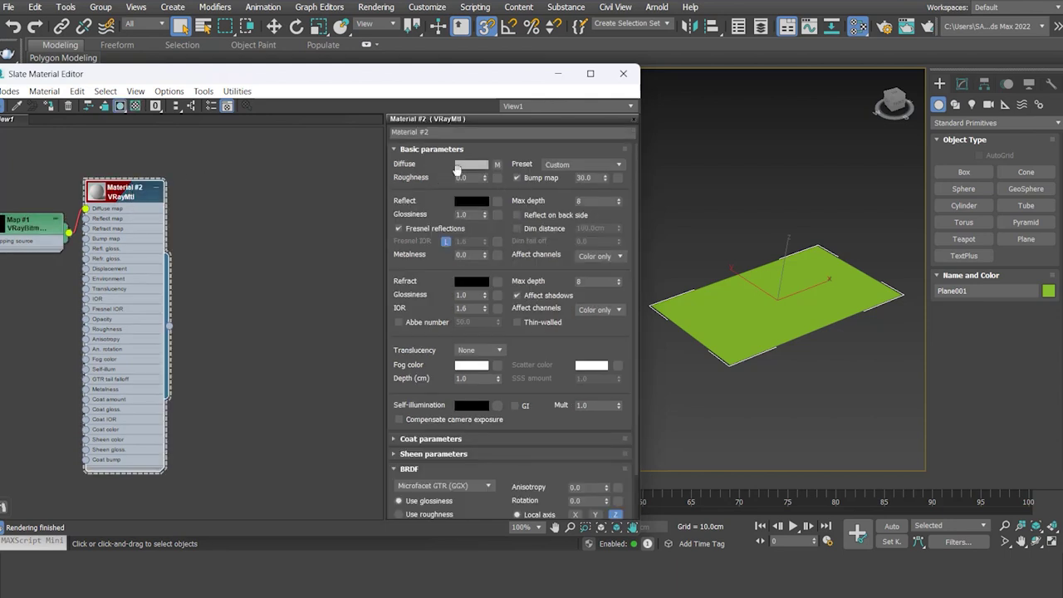
{"action": "left_click", "coordinate": [497, 164]}
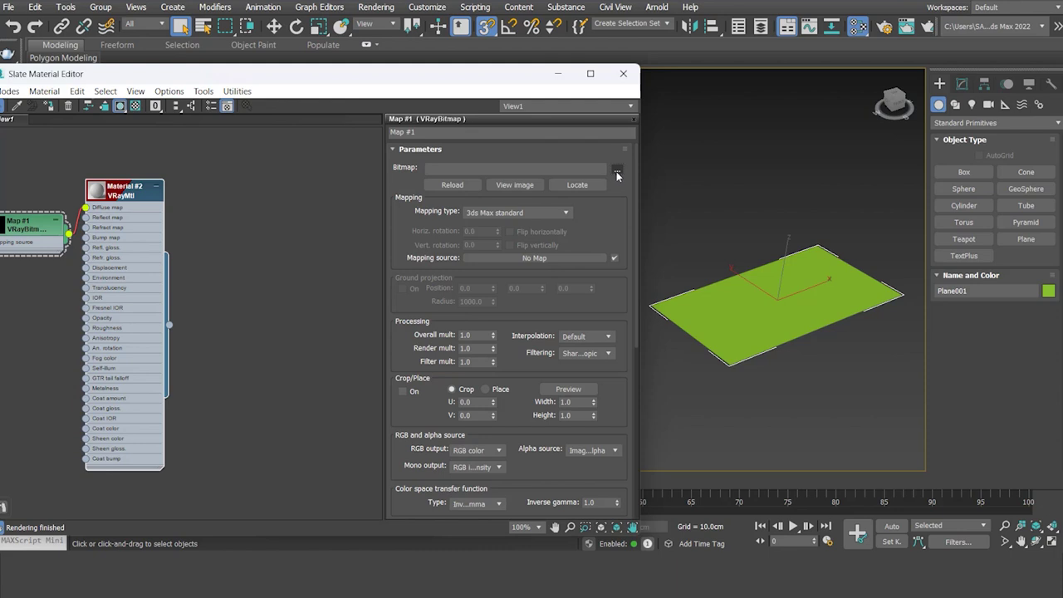
Step: Load the बैनर image from the 97-UVW Map project's Image folder as Map #1's bitmap
{"action": "left_click", "coordinate": [617, 171]}
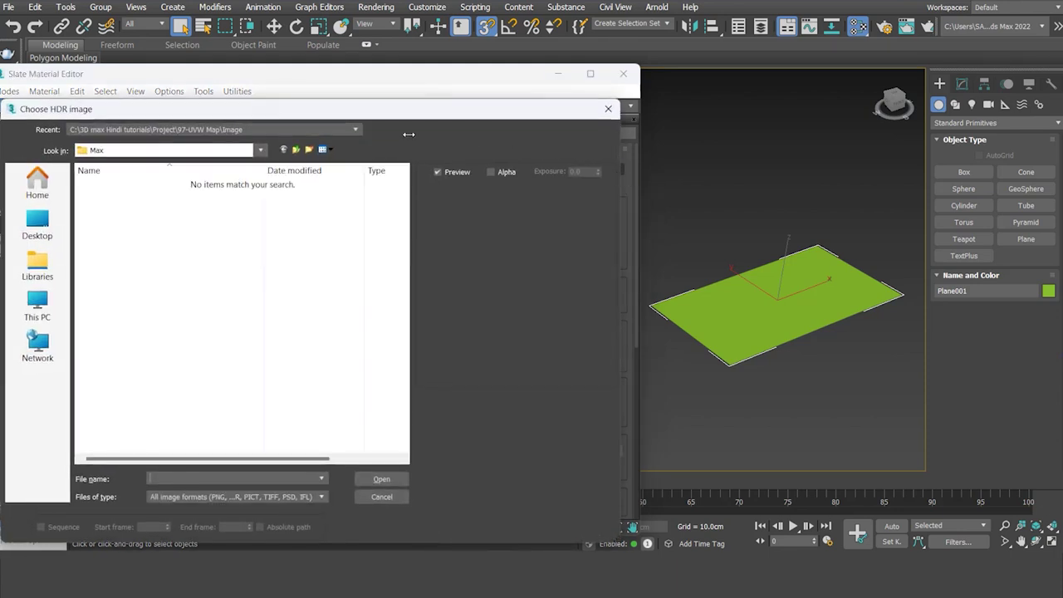
{"action": "left_click", "coordinate": [355, 129]}
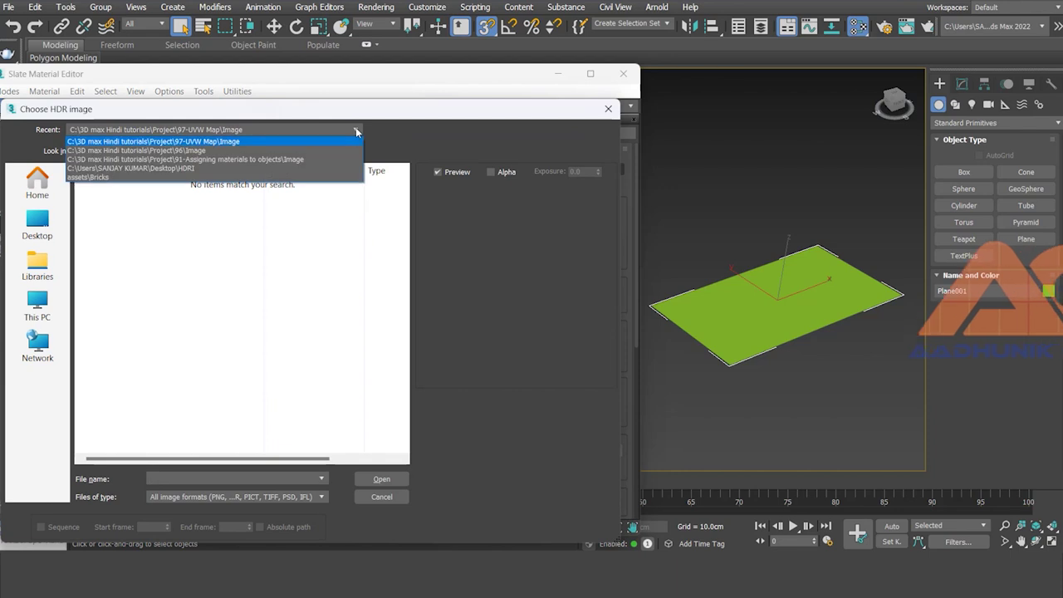
{"action": "left_click", "coordinate": [264, 139]}
{"action": "left_click", "coordinate": [239, 445]}
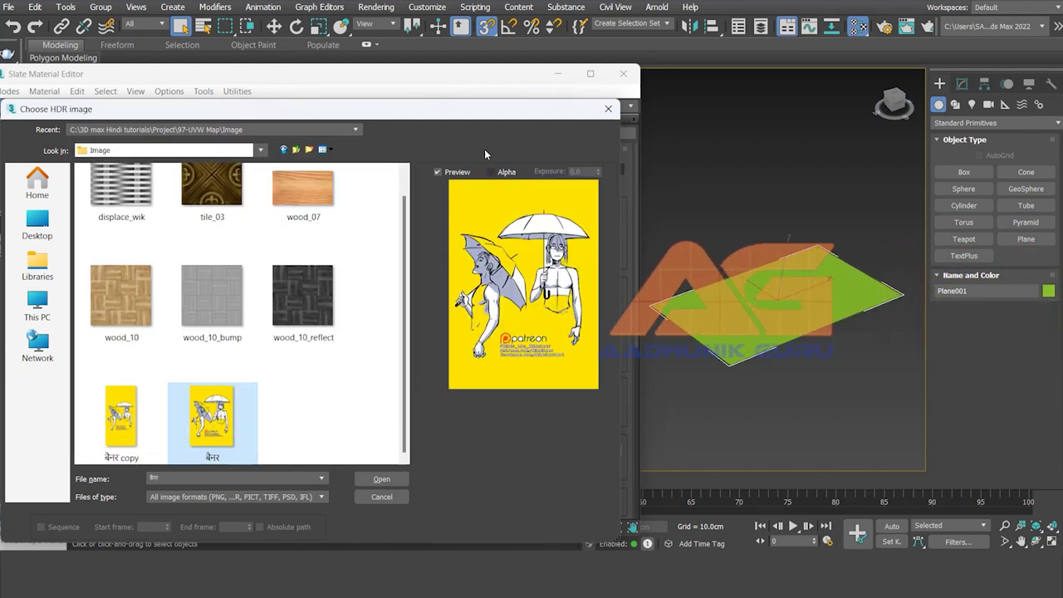
{"action": "left_click_drag", "start_coordinate": [520, 427], "coordinate": [541, 382]}
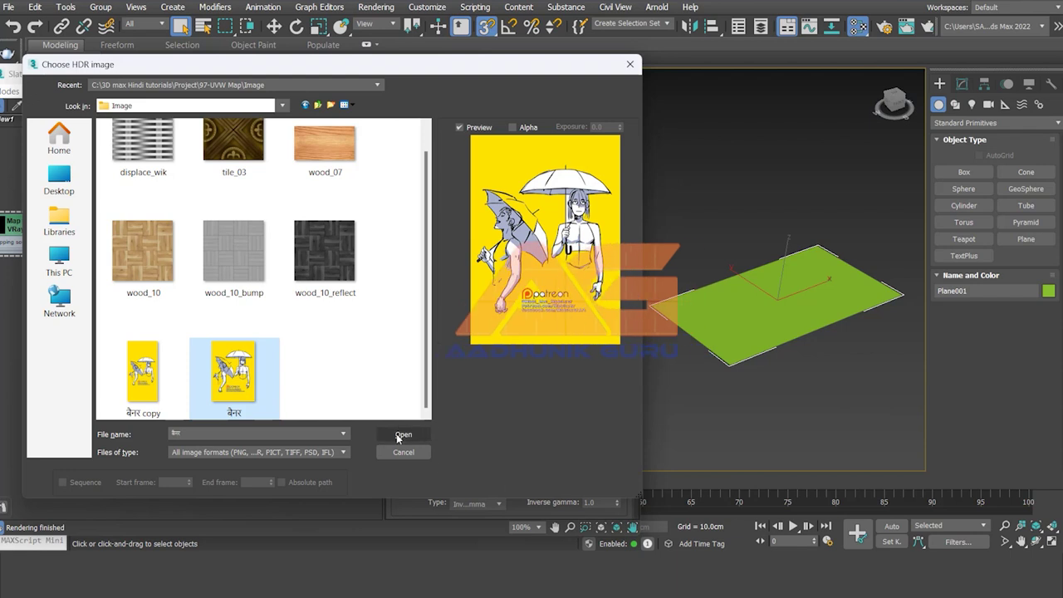
{"action": "left_click", "coordinate": [398, 434]}
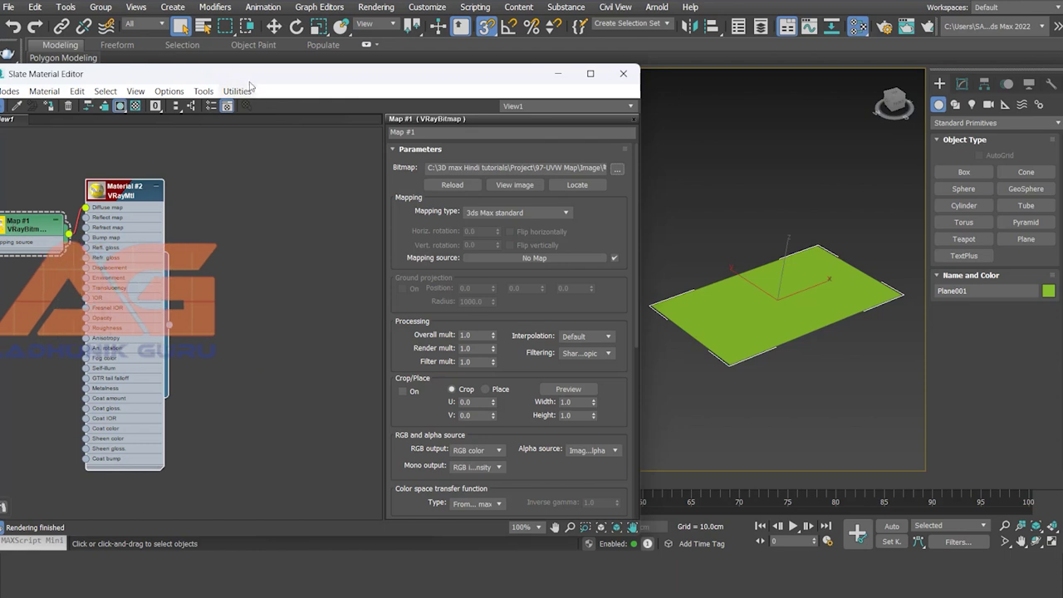
Step: Show the banner material shaded on Plane001 in the viewport and minimize the Slate Material Editor
{"action": "left_click_drag", "start_coordinate": [250, 78], "coordinate": [283, 72]}
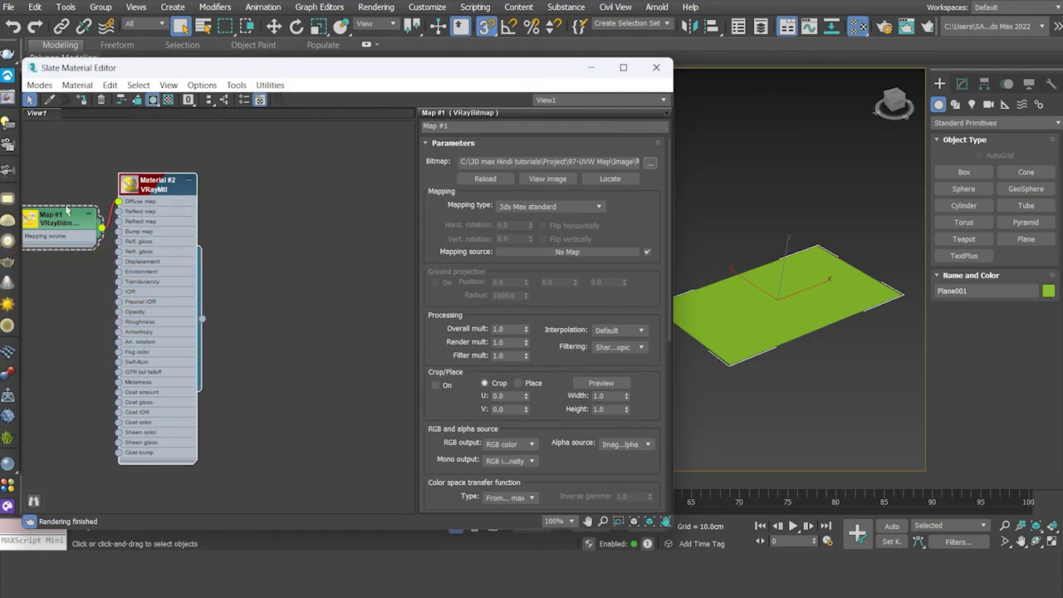
{"action": "left_click", "coordinate": [83, 99]}
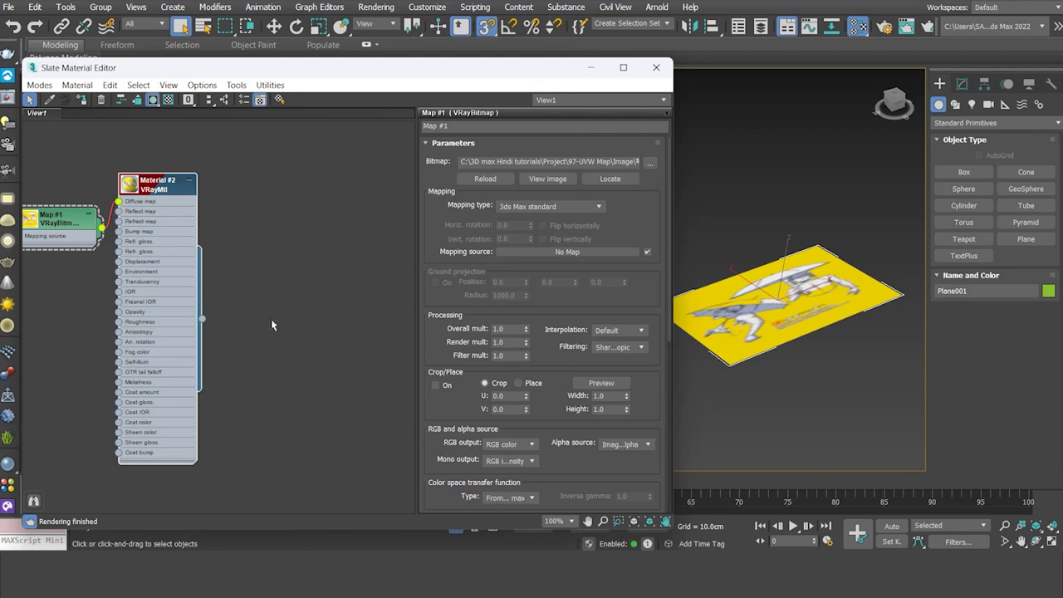
{"action": "left_click", "coordinate": [590, 69]}
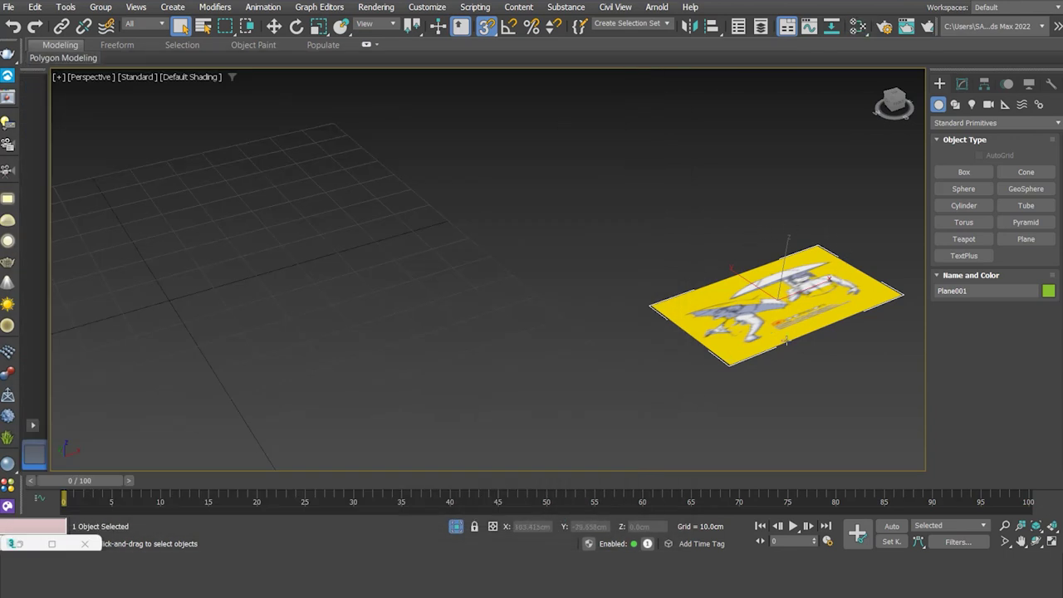
Step: Compare the textured plane against the banner image in Photoshop, then restore the Slate Material Editor
{"action": "middle_click_drag", "start_coordinate": [792, 310], "coordinate": [498, 296]}
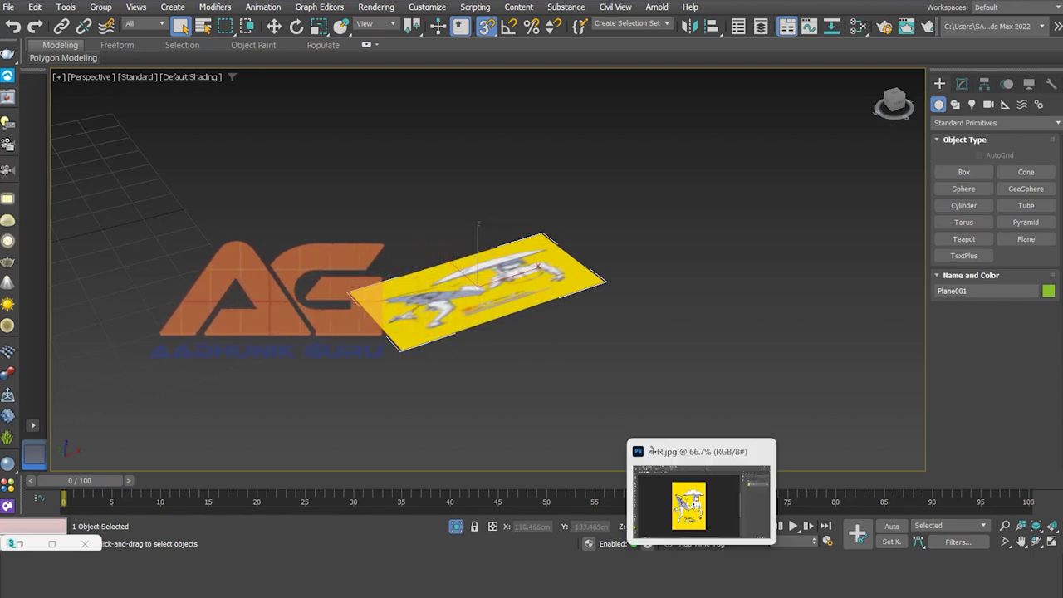
{"action": "left_click", "coordinate": [706, 495]}
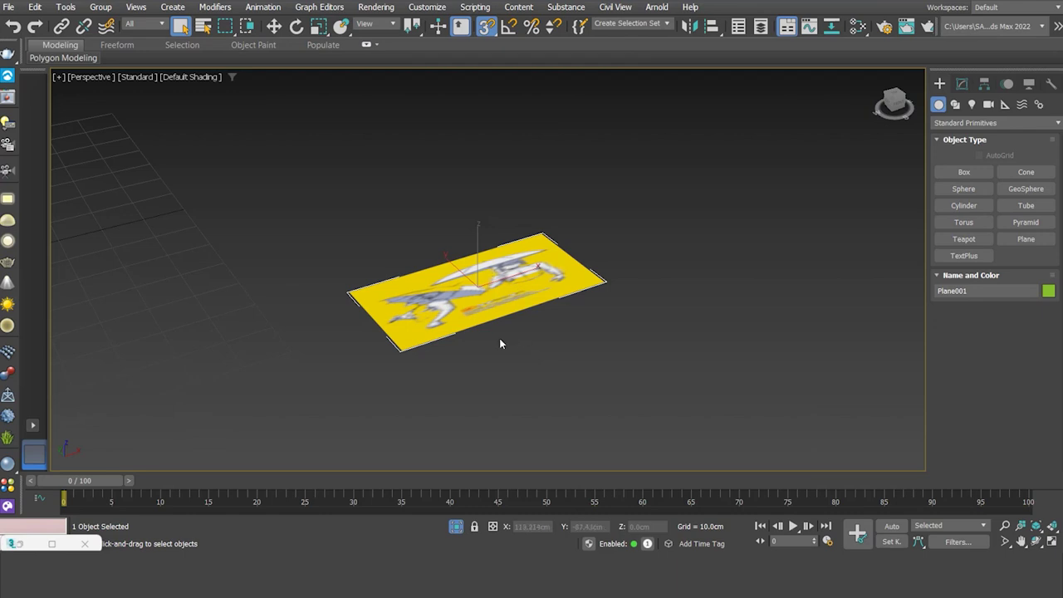
{"action": "middle_click_drag", "start_coordinate": [493, 339], "coordinate": [703, 354]}
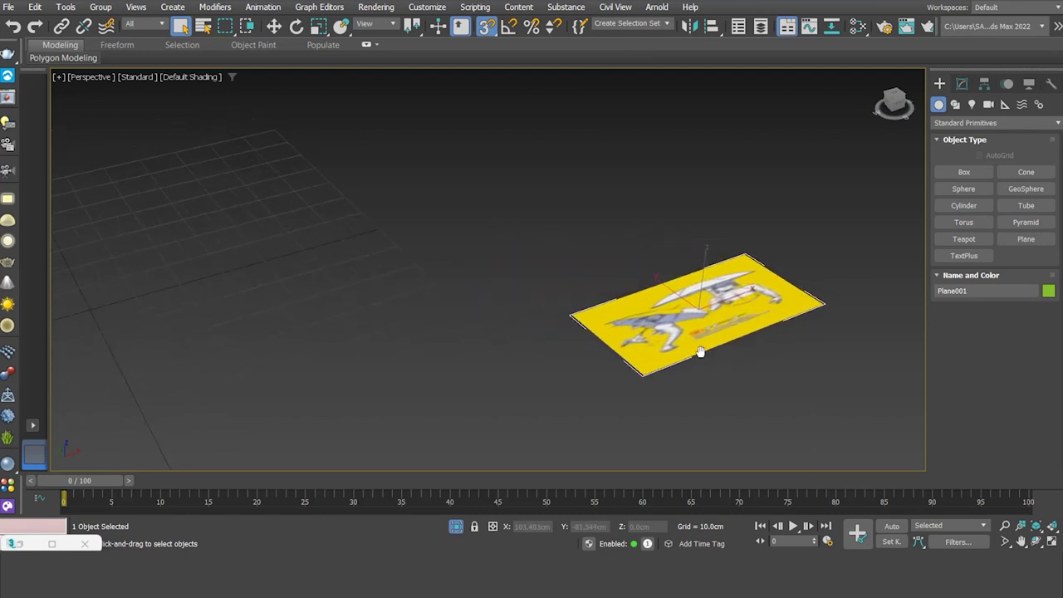
{"action": "left_click", "coordinate": [858, 26]}
{"action": "middle_click_drag", "start_coordinate": [718, 359], "coordinate": [792, 378]}
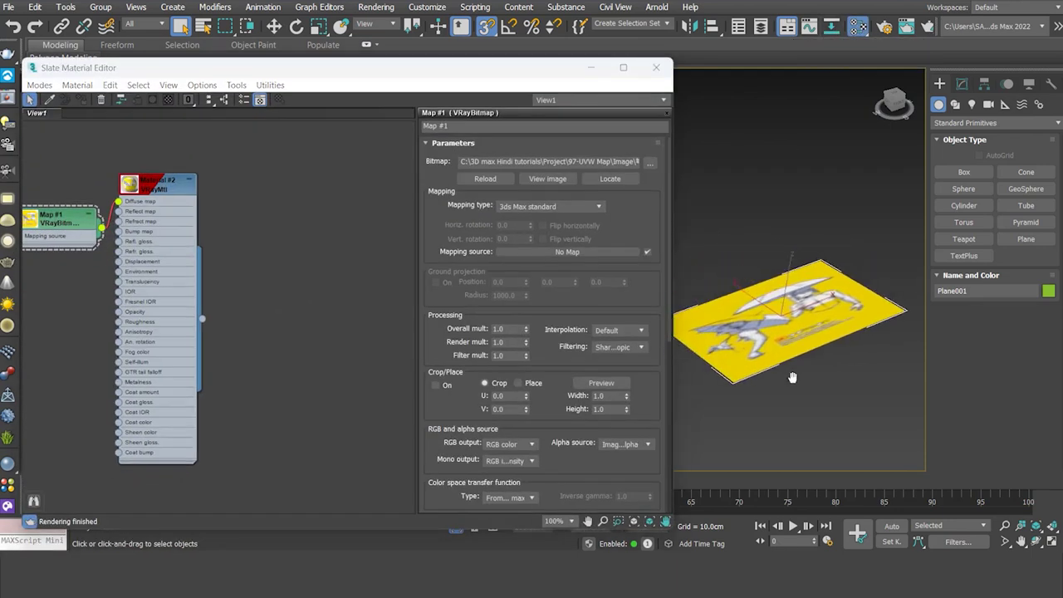
Step: Set Map #1's Coordinates Angle W to 90 to rotate the banner texture
{"action": "left_click_drag", "start_coordinate": [56, 200], "coordinate": [47, 272]}
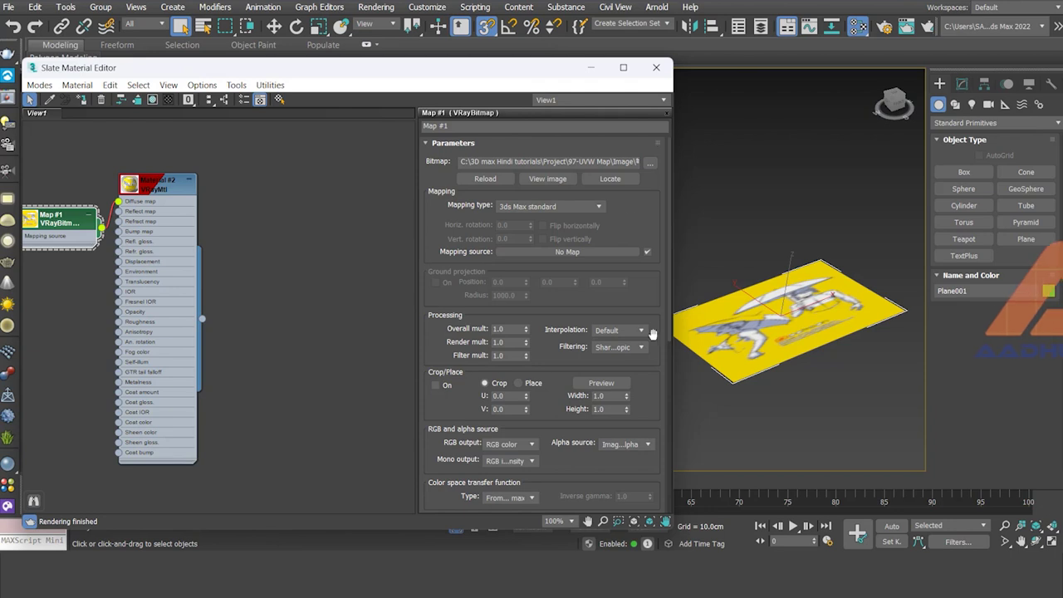
{"action": "scroll", "coordinate": [639, 274], "scroll_direction": "down", "scroll_amount": 2}
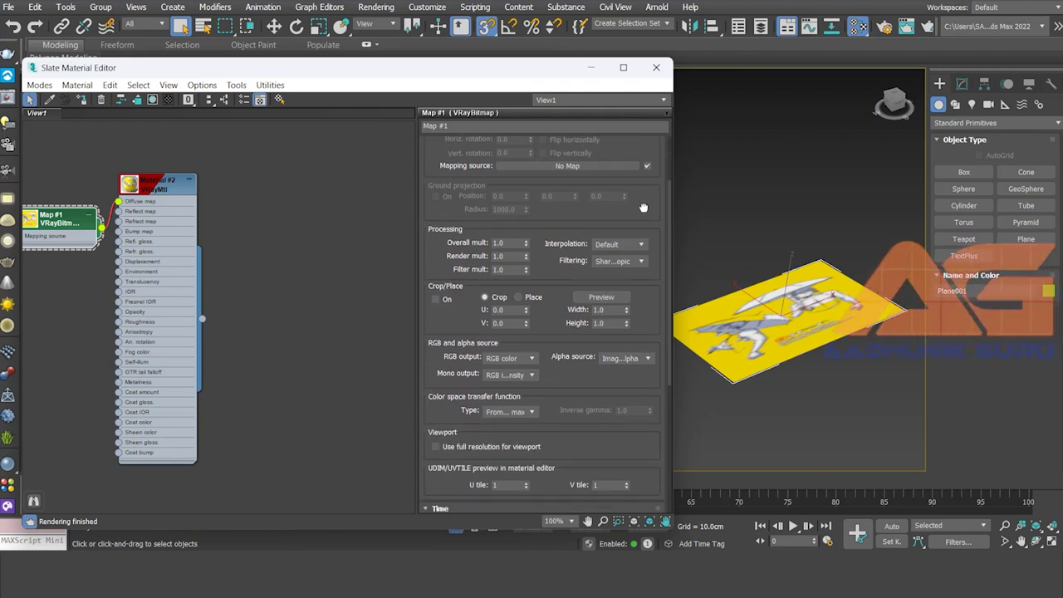
{"action": "scroll", "coordinate": [619, 228], "scroll_direction": "down", "scroll_amount": 3}
{"action": "scroll", "coordinate": [623, 191], "scroll_direction": "down", "scroll_amount": 1}
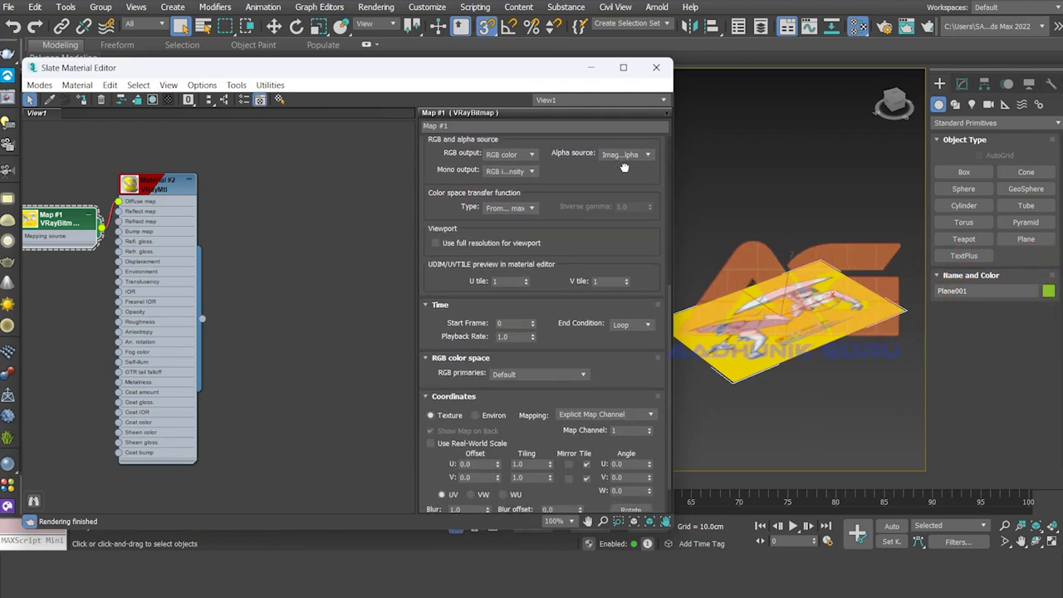
{"action": "scroll", "coordinate": [624, 141], "scroll_direction": "down", "scroll_amount": 1}
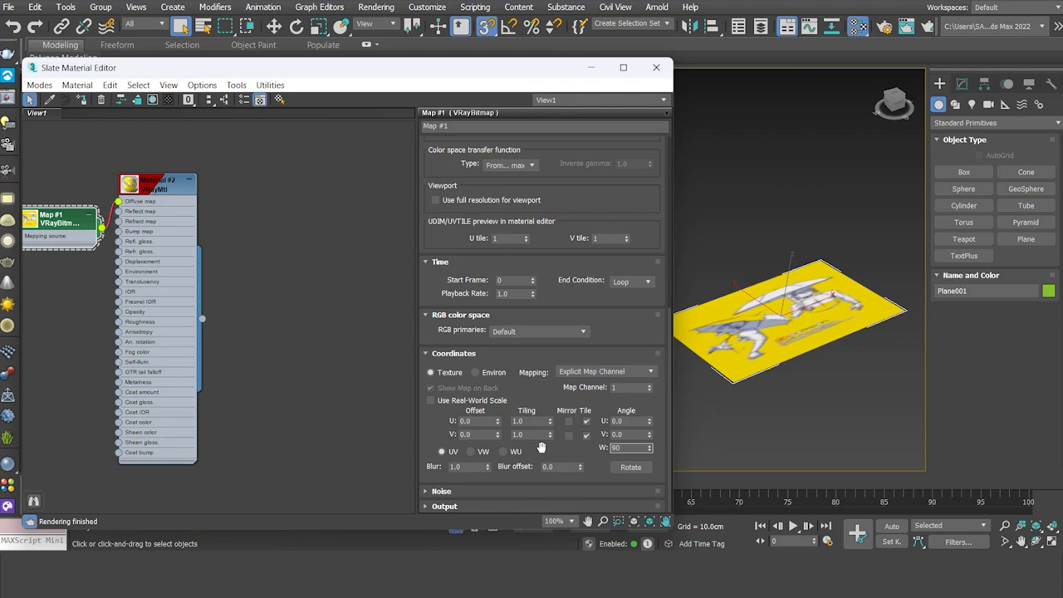
{"action": "key", "text": "Return"}
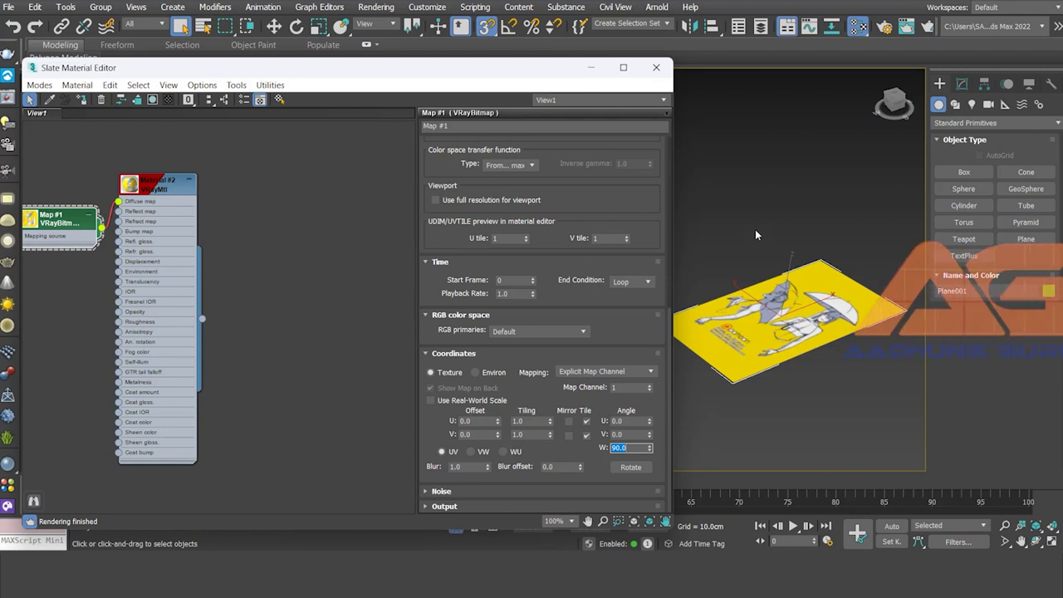
Step: Close the material editor, frame Plane001 in the Perspective view, and show its UVW Map parameters
{"action": "left_click", "coordinate": [656, 67]}
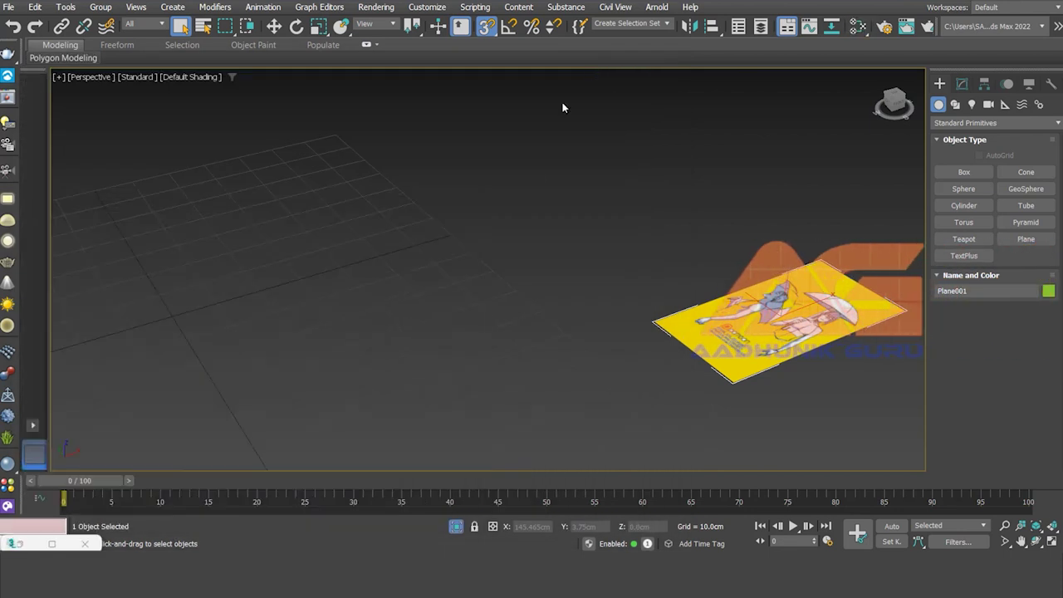
{"action": "middle_click_drag", "start_coordinate": [648, 262], "coordinate": [536, 233]}
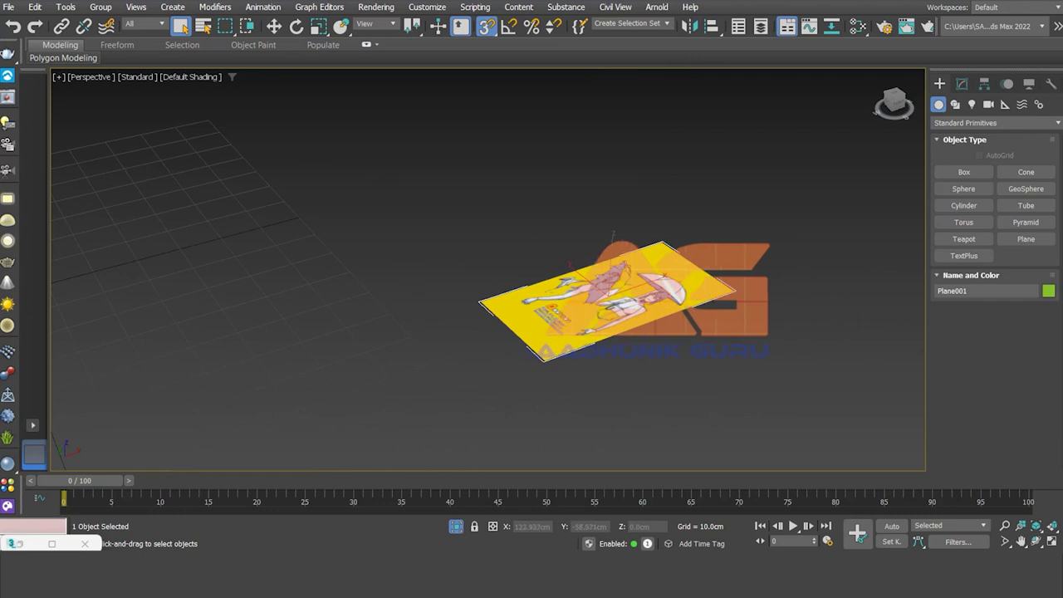
{"action": "scroll", "coordinate": [646, 276], "scroll_direction": "up", "scroll_amount": 3}
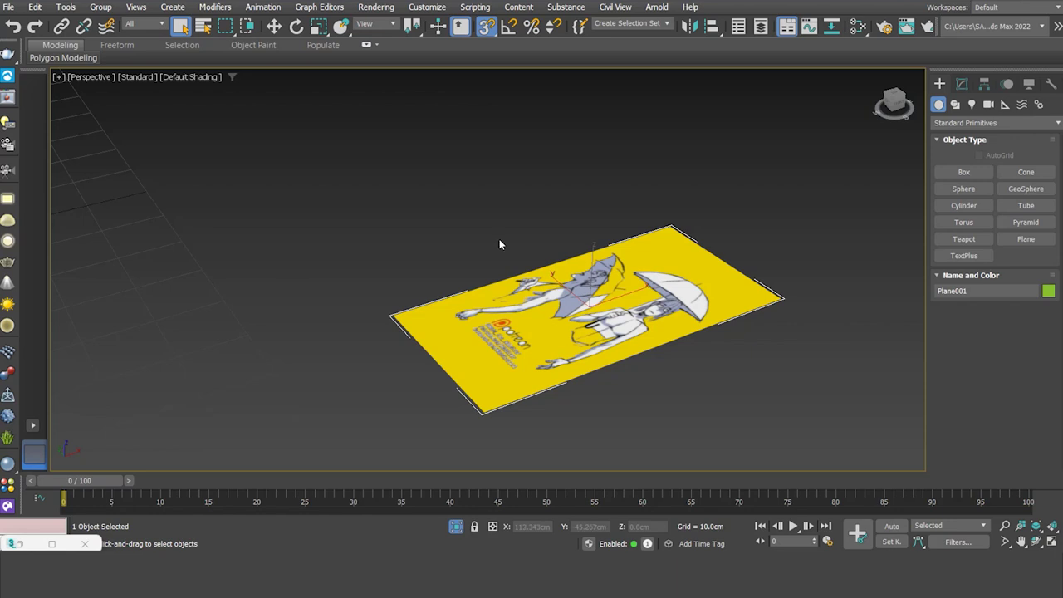
{"action": "middle_click_drag", "start_coordinate": [500, 239], "coordinate": [625, 256]}
{"action": "middle_click_drag", "start_coordinate": [625, 257], "coordinate": [617, 262]}
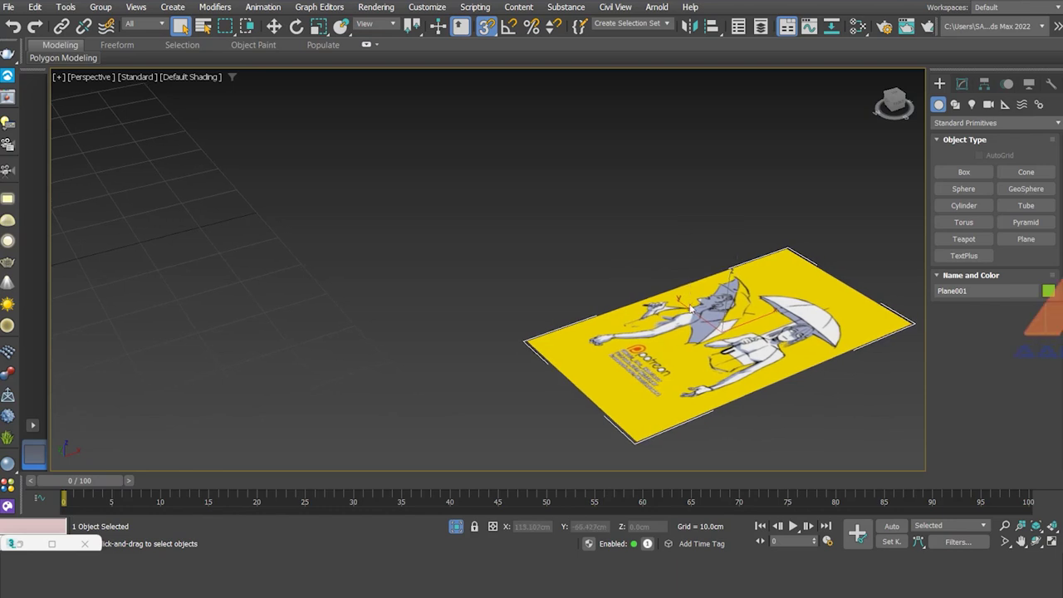
{"action": "left_click", "coordinate": [961, 84]}
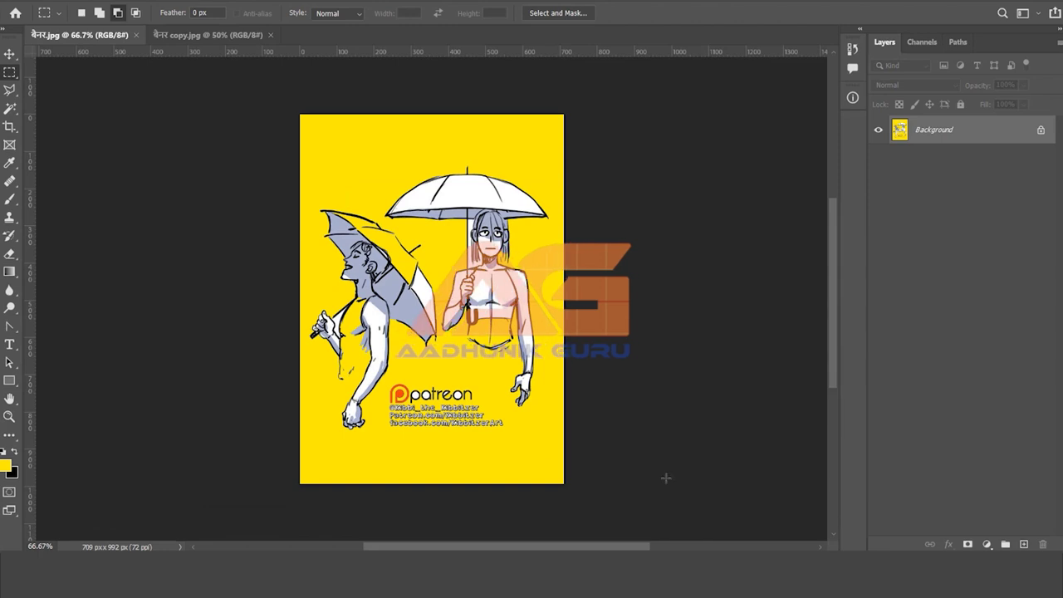
Step: Check the banner copy image's canvas size in centimetres, which reads 25.01 × 49.99 cm
{"action": "left_click", "coordinate": [233, 35]}
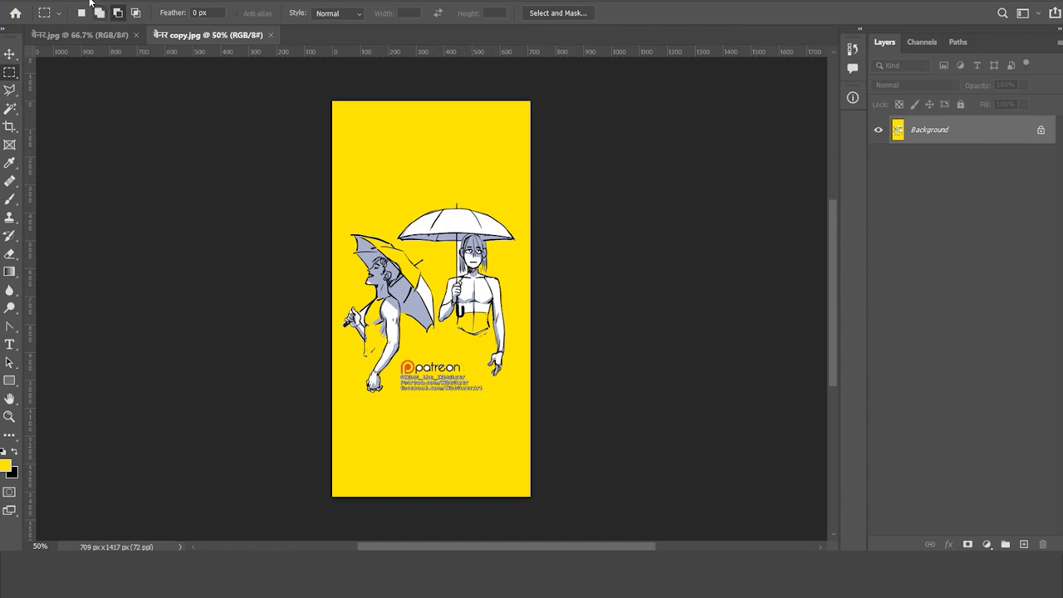
{"action": "left_click", "coordinate": [89, 2]}
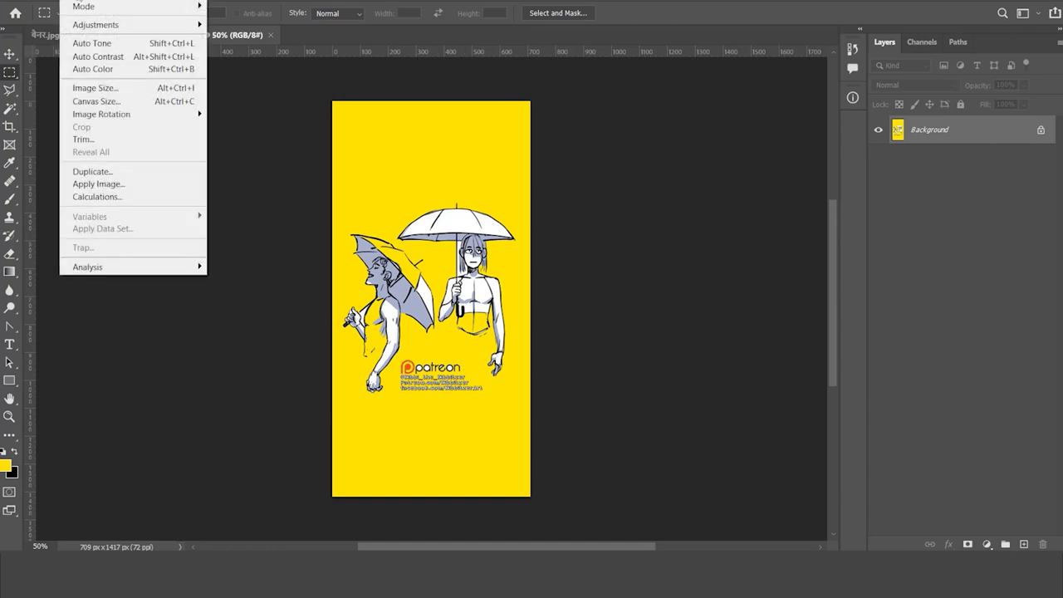
{"action": "left_click", "coordinate": [110, 101]}
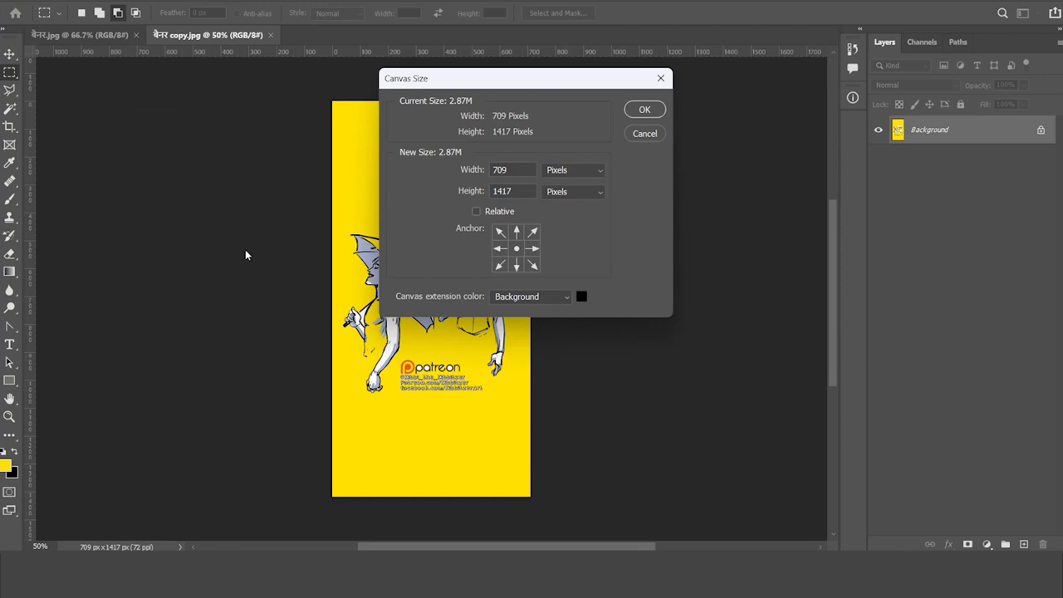
{"action": "left_click", "coordinate": [601, 170]}
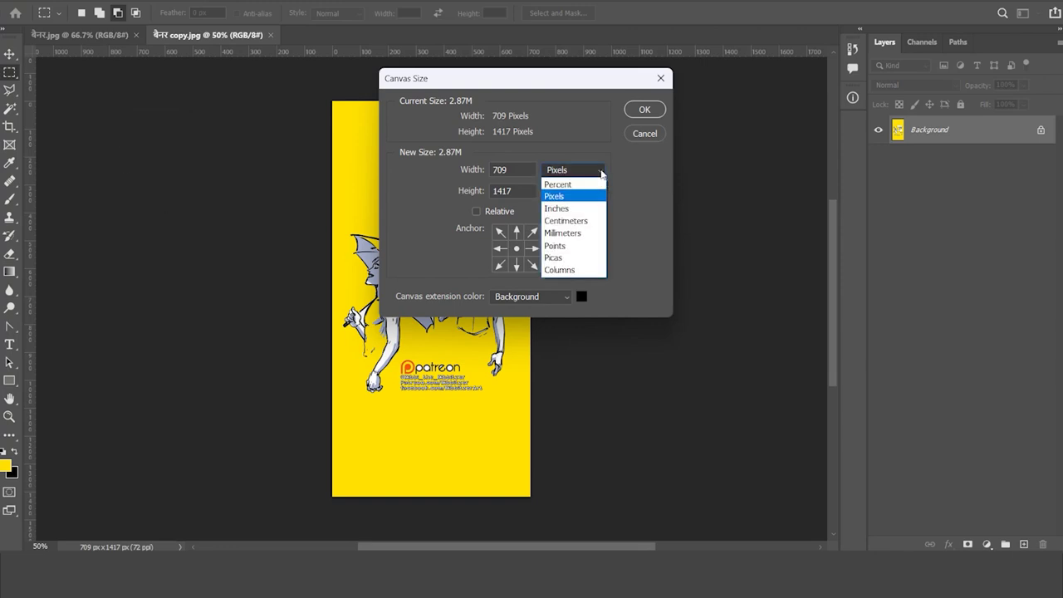
{"action": "left_click", "coordinate": [587, 223]}
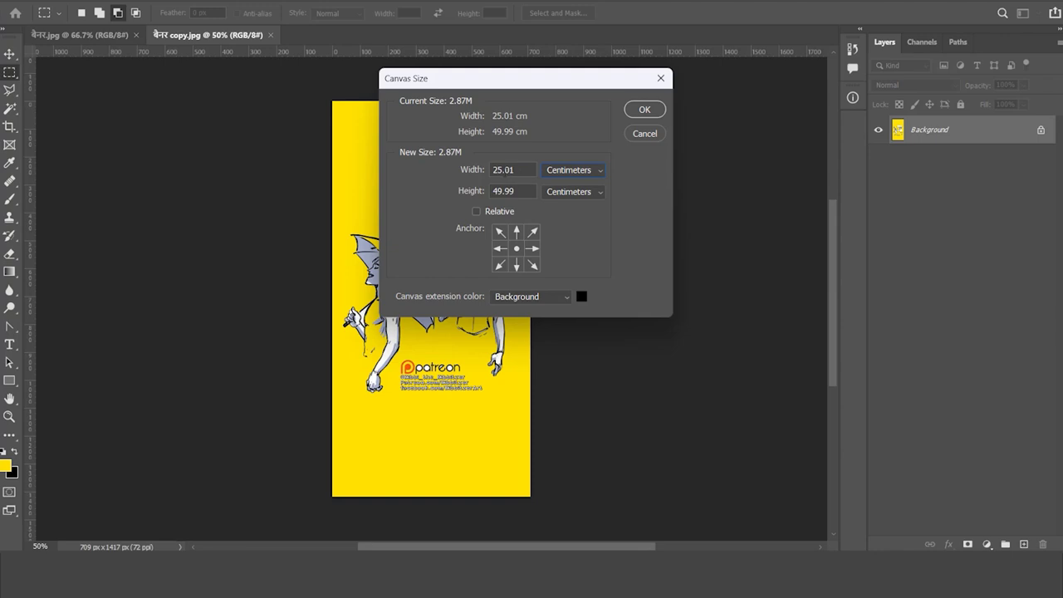
{"action": "left_click", "coordinate": [647, 111]}
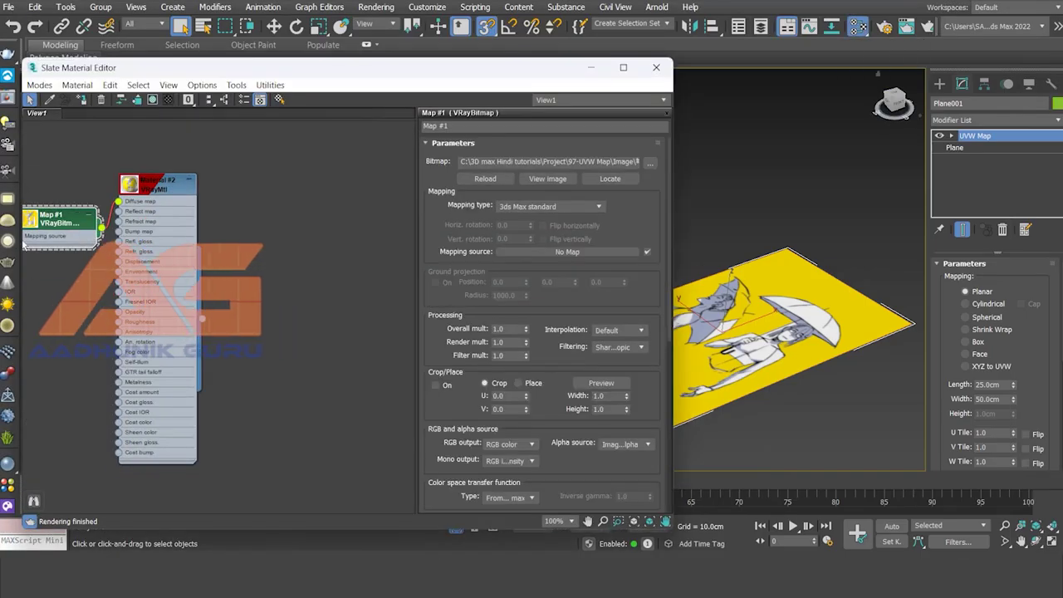
Step: Load the taller banner copy image as Map #1's bitmap
{"action": "left_click", "coordinate": [650, 162]}
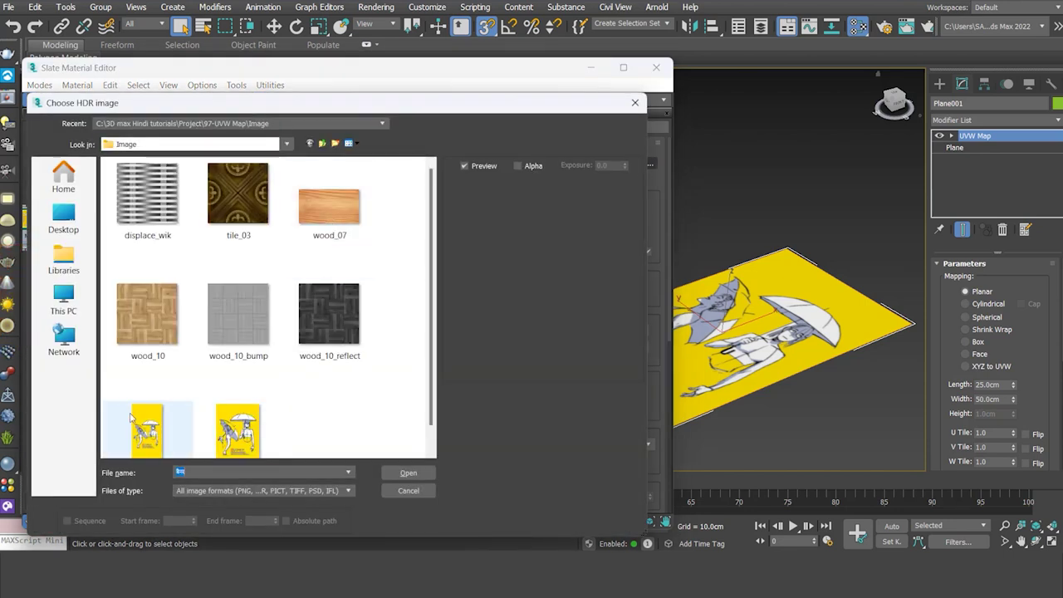
{"action": "left_click", "coordinate": [147, 427]}
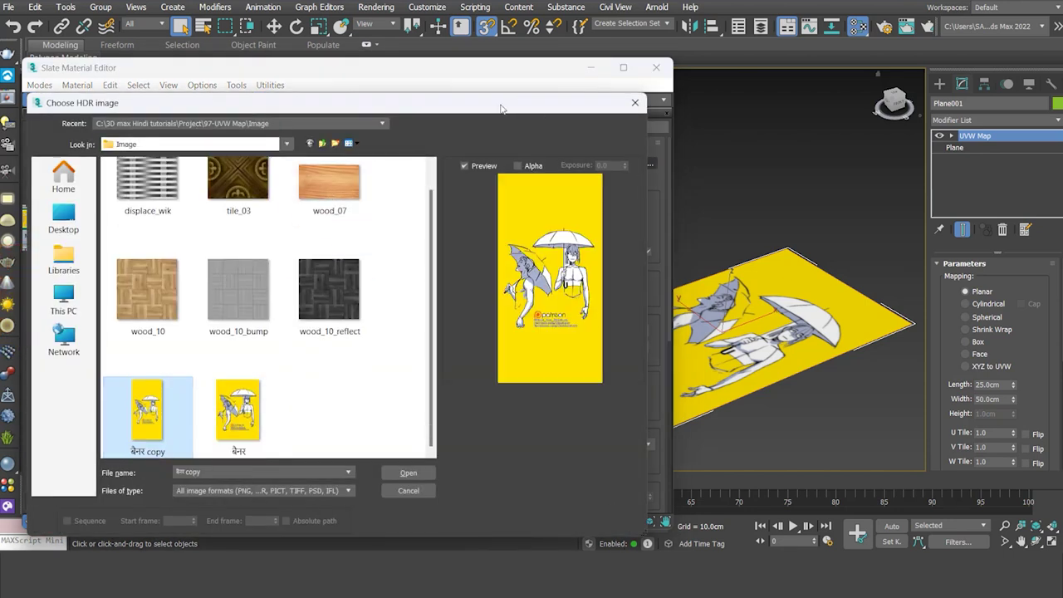
{"action": "left_click_drag", "start_coordinate": [501, 108], "coordinate": [518, 66]}
{"action": "left_click", "coordinate": [425, 432]}
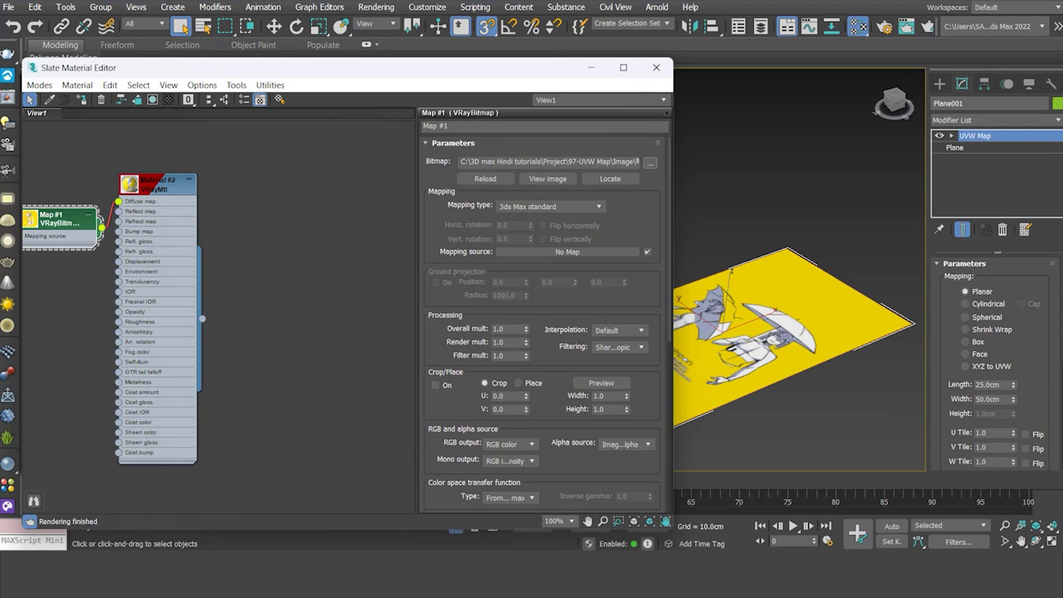
Step: Delete the map and material nodes from the editor view, then minimize the Slate Material Editor
{"action": "left_click_drag", "start_coordinate": [558, 80], "coordinate": [446, 89]}
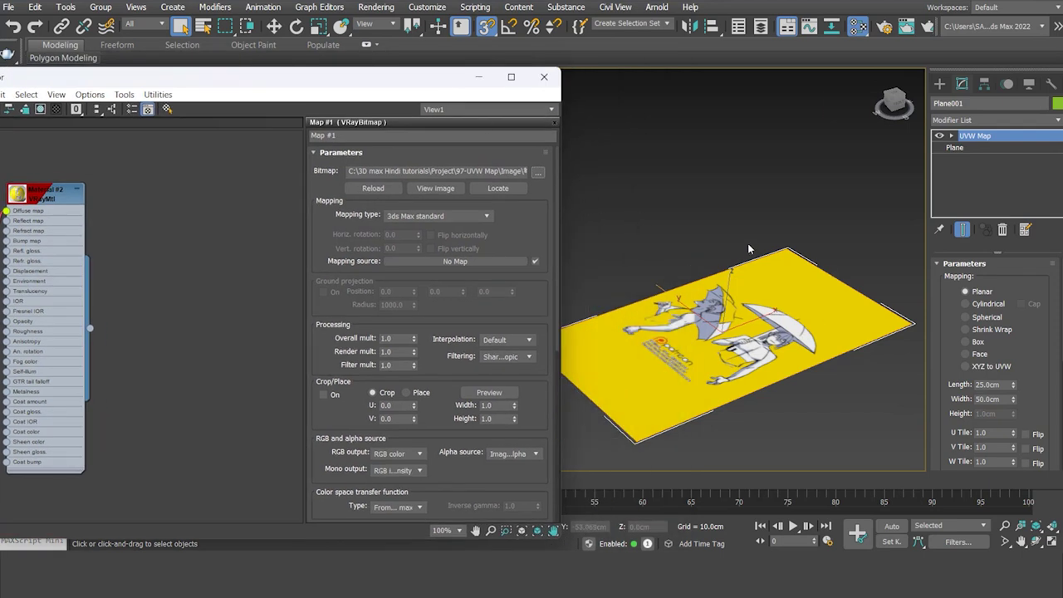
{"action": "left_click_drag", "start_coordinate": [264, 89], "coordinate": [409, 79]}
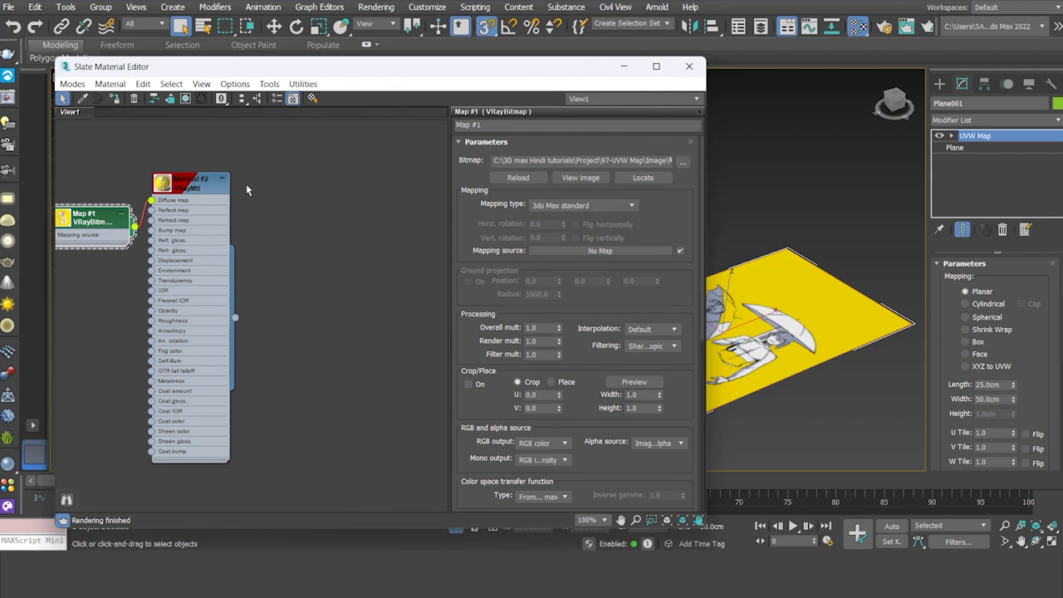
{"action": "left_click_drag", "start_coordinate": [99, 267], "coordinate": [86, 273]}
{"action": "key", "text": "Delete"}
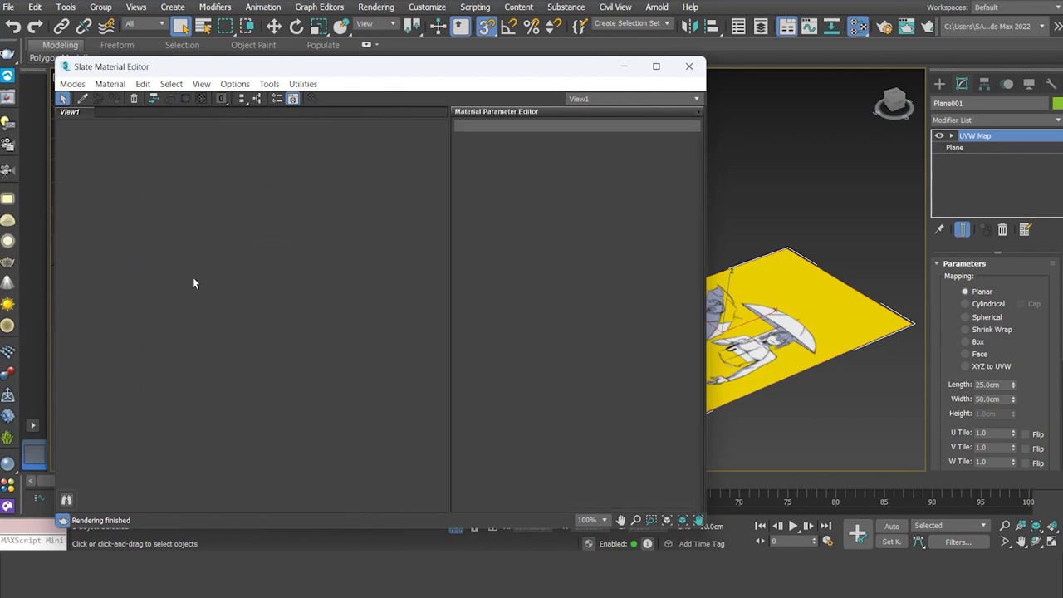
{"action": "left_click_drag", "start_coordinate": [438, 78], "coordinate": [351, 78]}
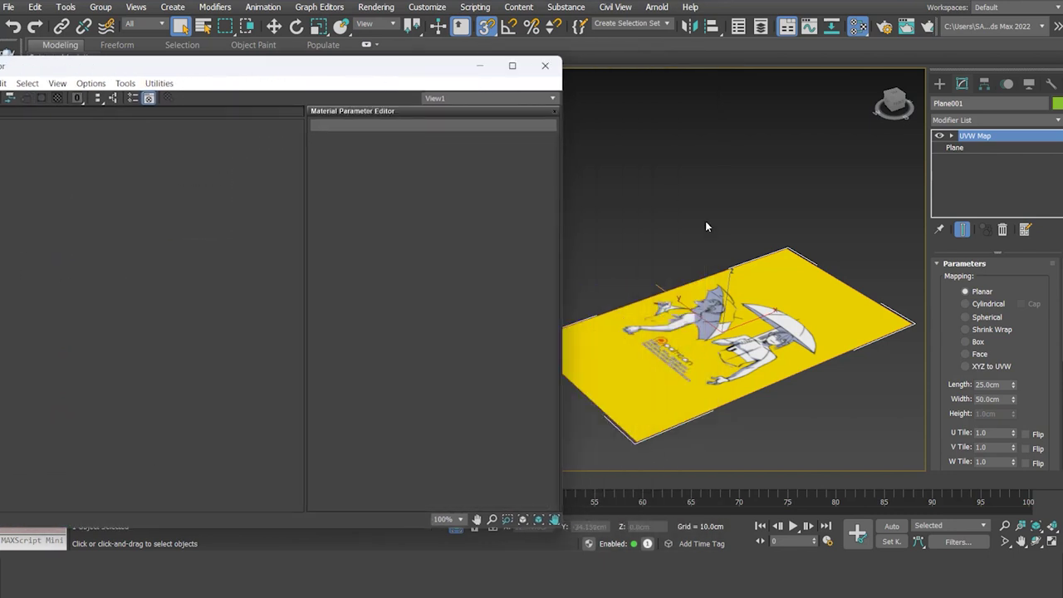
{"action": "left_click", "coordinate": [480, 66]}
Step: Unhide all the mapping-demo objects, then isolate the second poster plane, Plane002
{"action": "scroll", "coordinate": [701, 254], "scroll_direction": "down", "scroll_amount": 3}
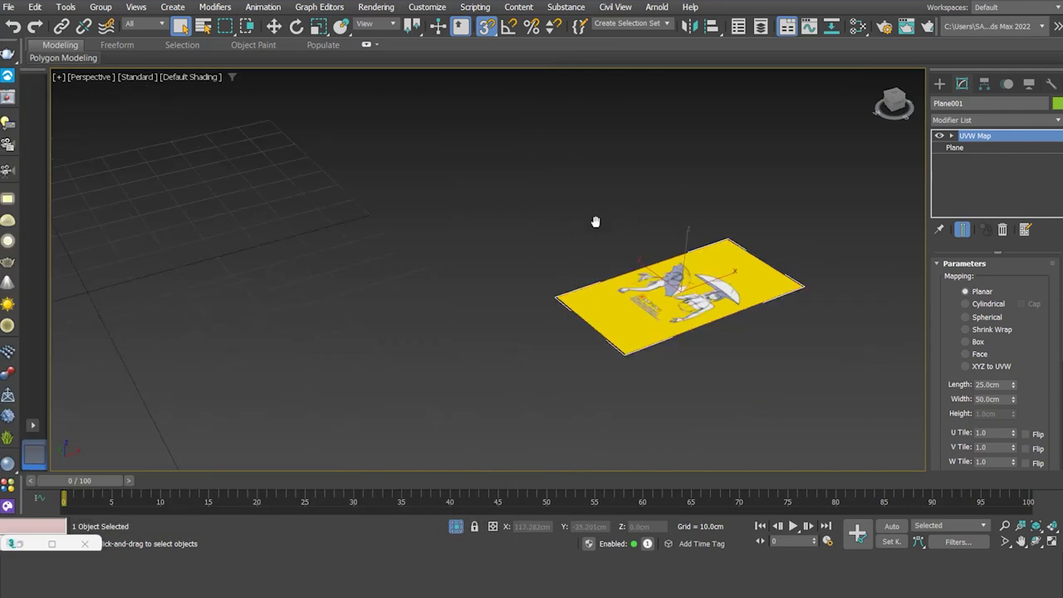
{"action": "right_click", "coordinate": [702, 254]}
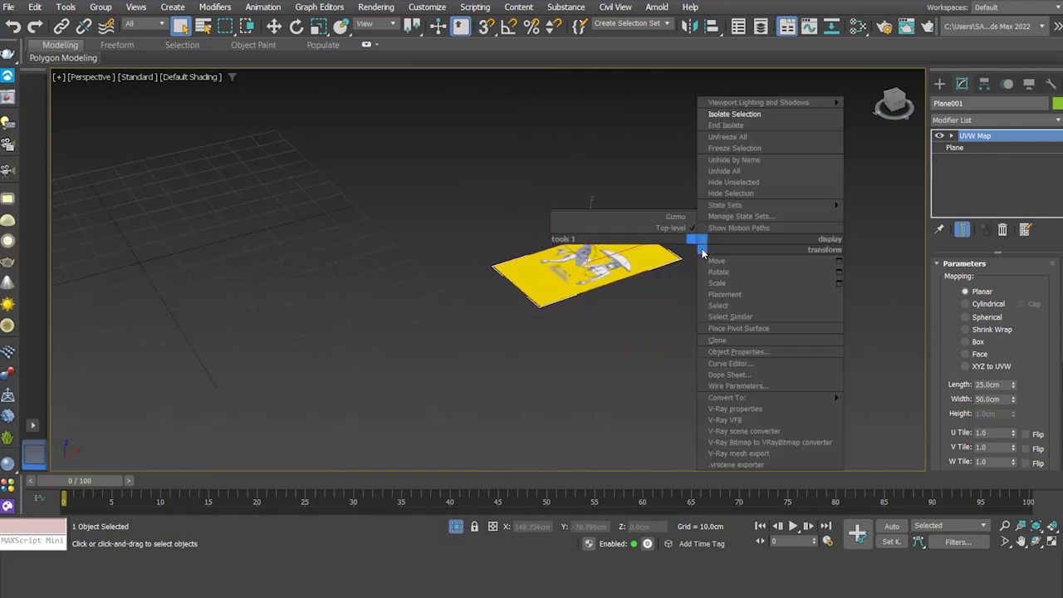
{"action": "left_click", "coordinate": [724, 170]}
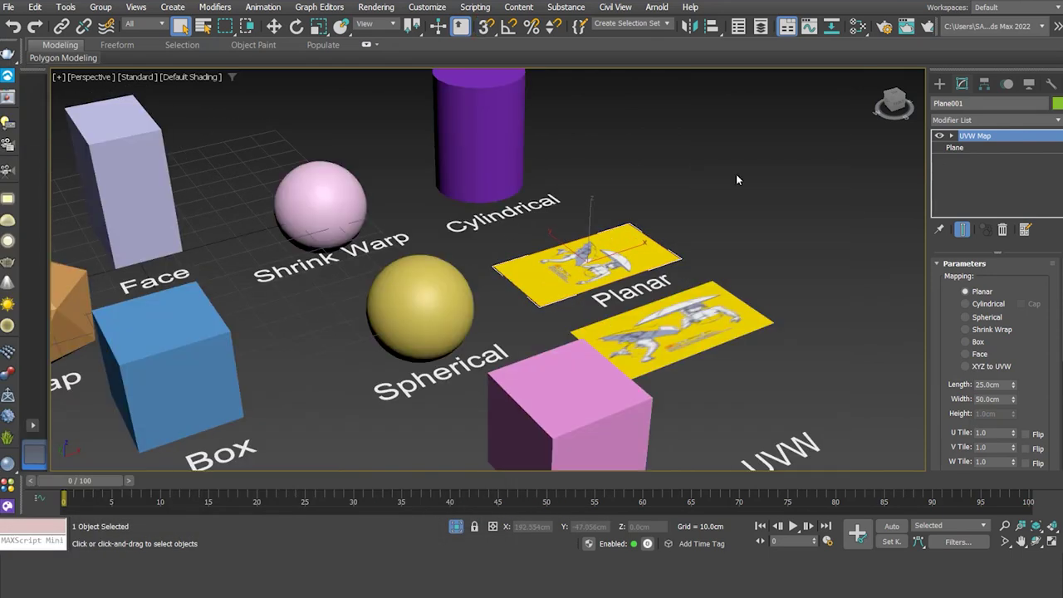
{"action": "left_click", "coordinate": [696, 330]}
{"action": "right_click", "coordinate": [741, 239]}
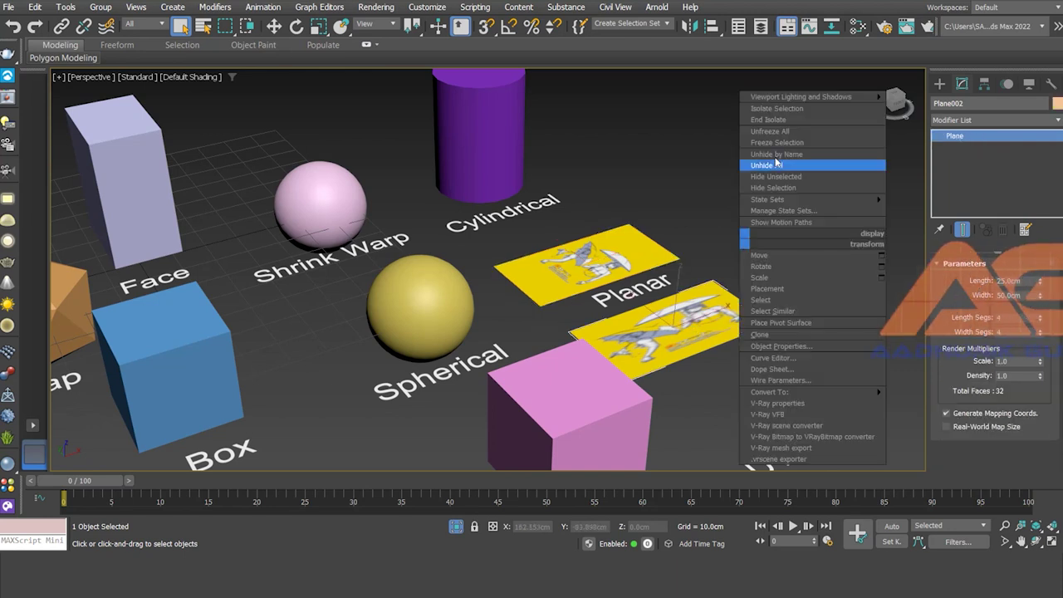
{"action": "left_click", "coordinate": [785, 108]}
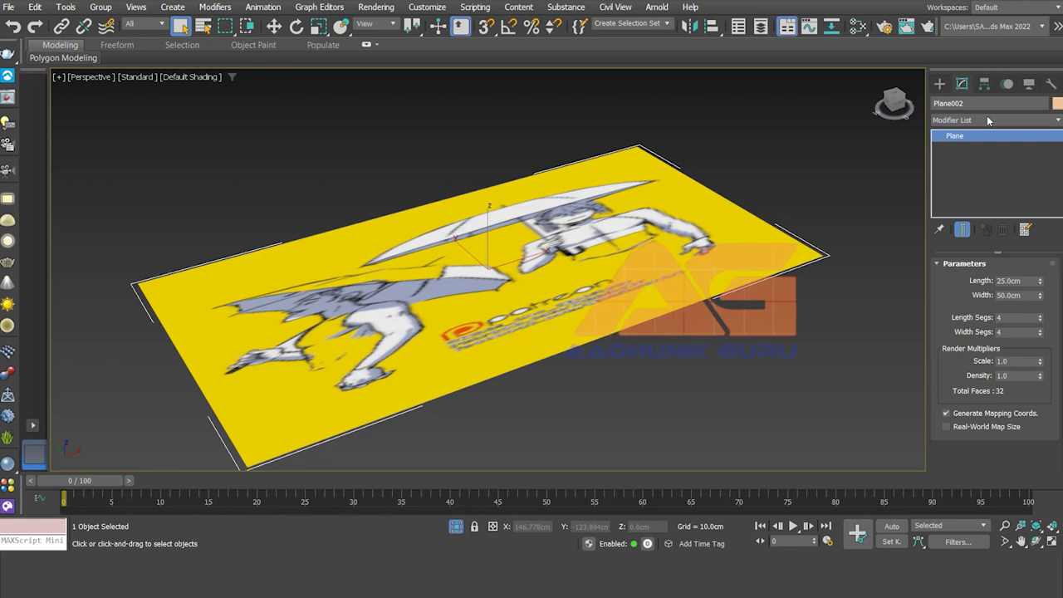
Step: Add a UVW Map modifier to Plane002, giving Planar mapping at 25 x 50 cm
{"action": "left_click", "coordinate": [988, 121]}
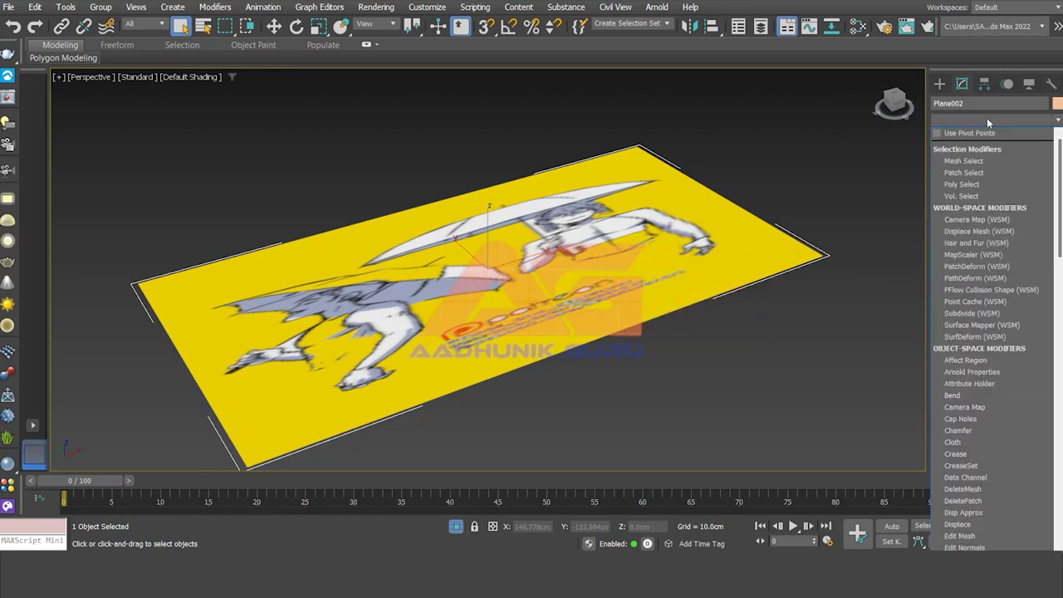
{"action": "scroll", "coordinate": [988, 332], "scroll_direction": "down", "scroll_amount": 4}
{"action": "scroll", "coordinate": [989, 374], "scroll_direction": "down", "scroll_amount": 7}
{"action": "scroll", "coordinate": [991, 442], "scroll_direction": "down", "scroll_amount": 7}
{"action": "scroll", "coordinate": [990, 443], "scroll_direction": "down", "scroll_amount": 8}
{"action": "scroll", "coordinate": [976, 415], "scroll_direction": "down", "scroll_amount": 3}
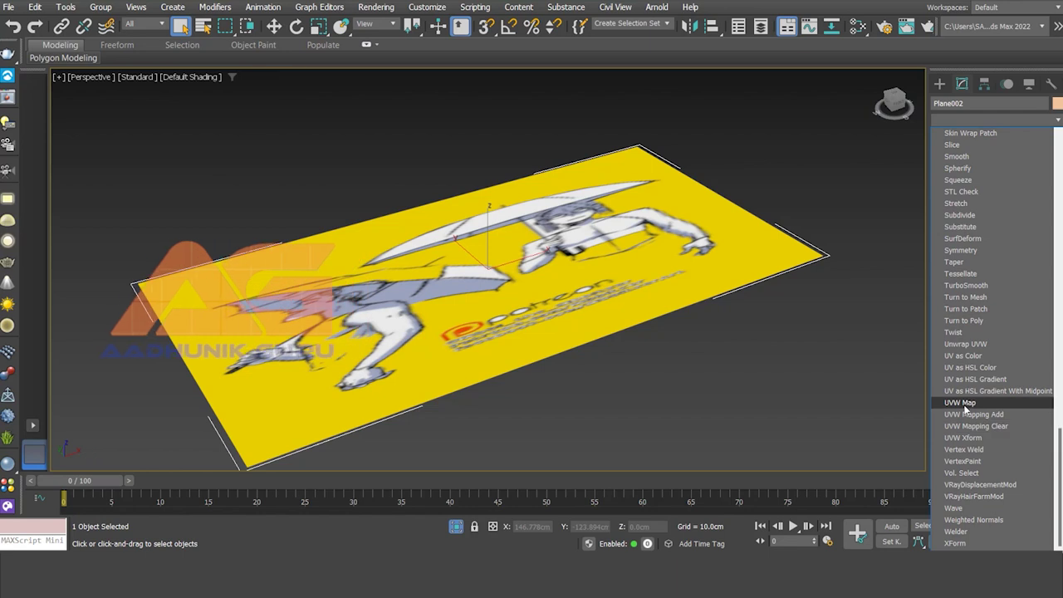
{"action": "left_click", "coordinate": [963, 404]}
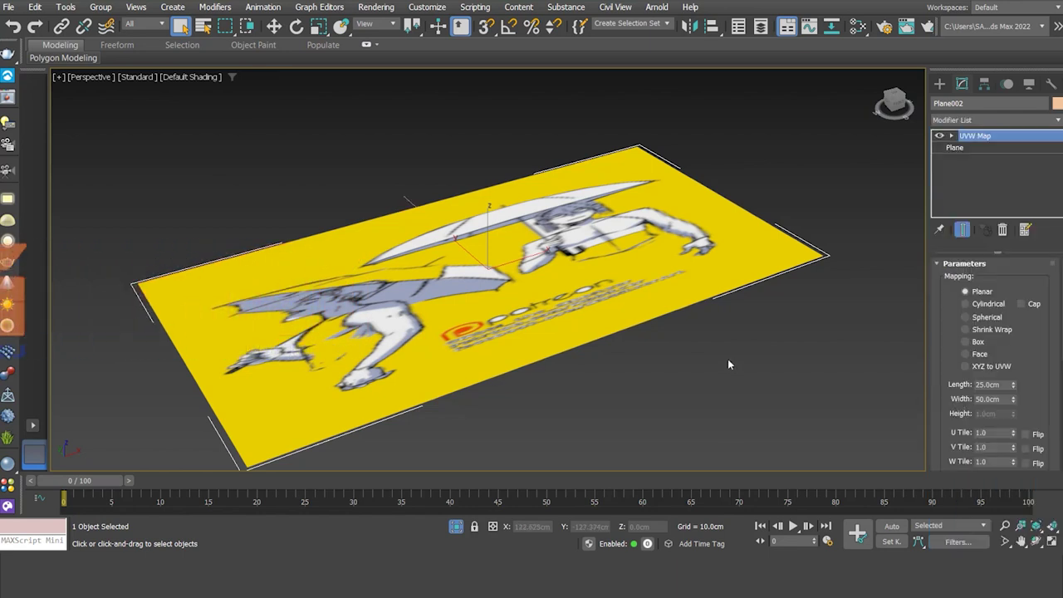
{"action": "scroll", "coordinate": [728, 359], "scroll_direction": "down", "scroll_amount": 2}
{"action": "scroll", "coordinate": [727, 352], "scroll_direction": "down", "scroll_amount": 2}
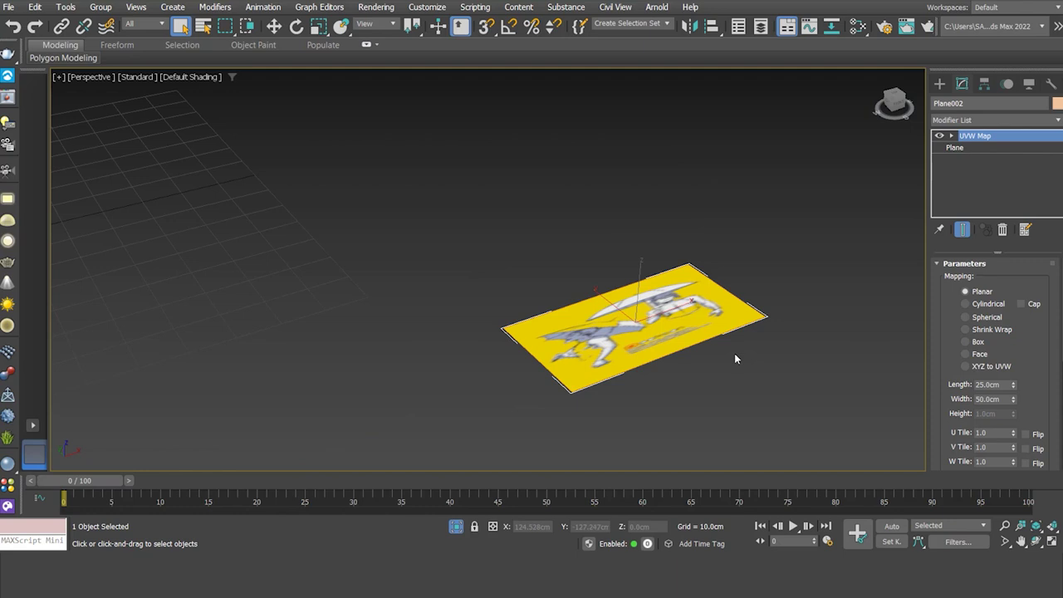
Step: Pan the view onto Plane002 and activate Select and Move for the UVW Map gizmo
{"action": "middle_click_drag", "start_coordinate": [734, 359], "coordinate": [719, 330]}
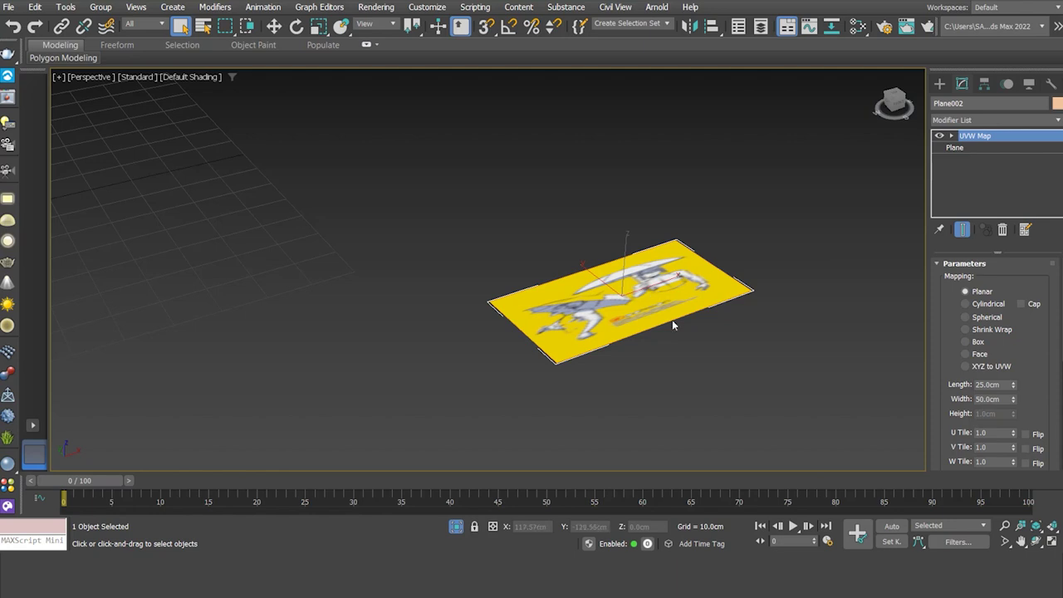
{"action": "middle_click_drag", "start_coordinate": [714, 304], "coordinate": [743, 306]}
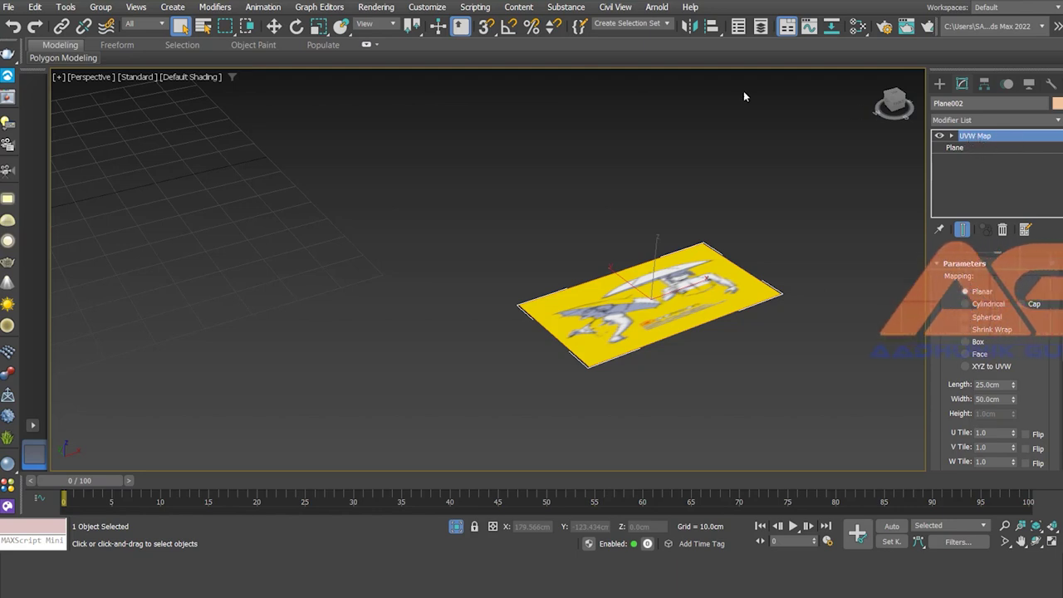
{"action": "left_click", "coordinate": [277, 25]}
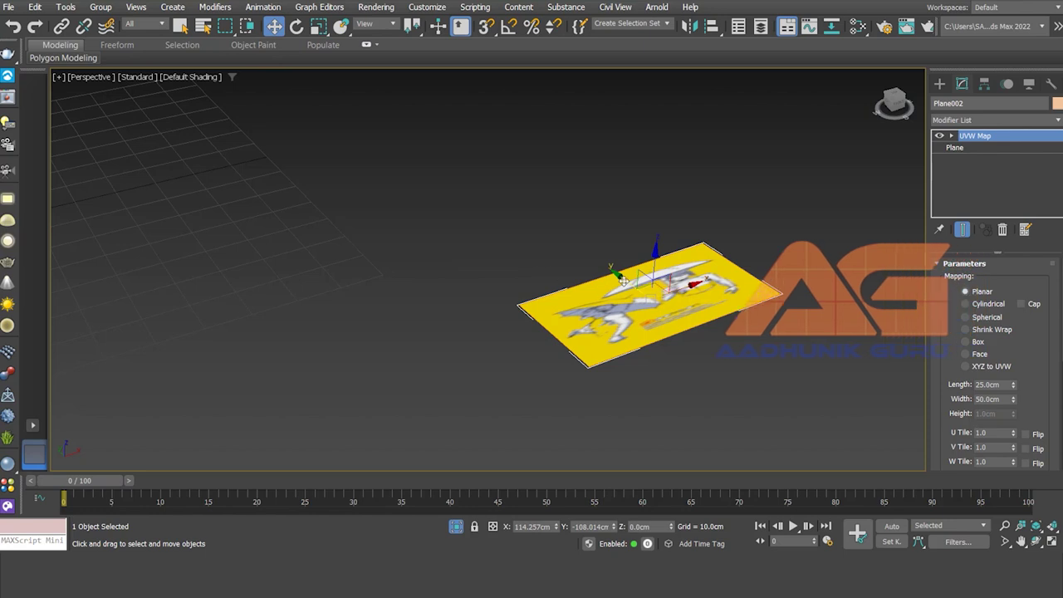
{"action": "mouse_move", "coordinate": [627, 281]}
{"action": "left_mouse_down"}
{"action": "mouse_move", "coordinate": [577, 214]}
{"action": "mouse_move", "coordinate": [623, 236]}
{"action": "mouse_move", "coordinate": [592, 249]}
{"action": "mouse_move", "coordinate": [618, 274]}
{"action": "left_mouse_up"}
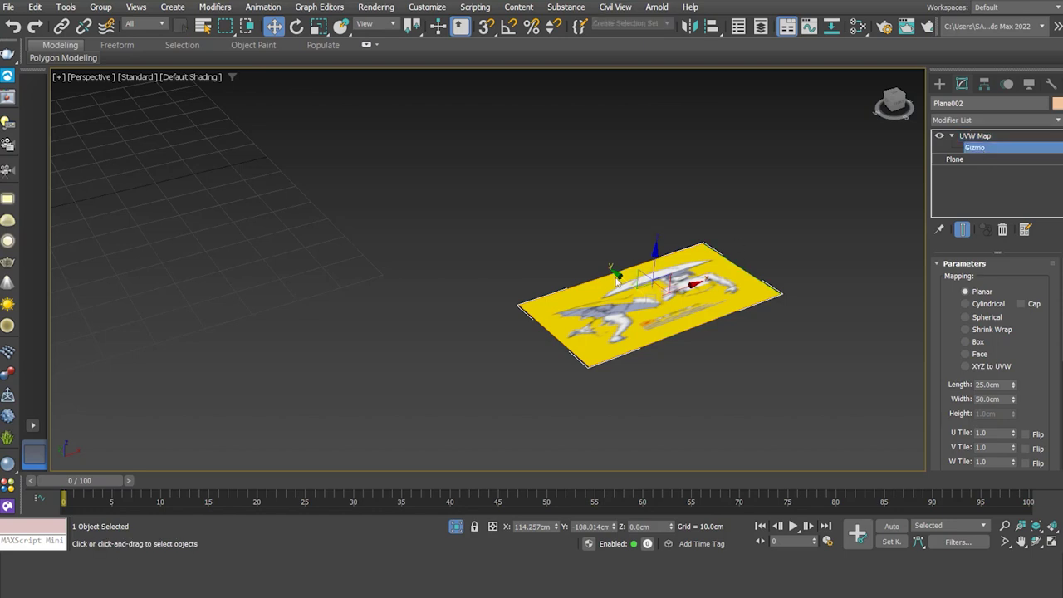
Step: Slide the UVW Map gizmo off the plane in wireframe to shift the texture, then return it to fit
{"action": "left_click_drag", "start_coordinate": [622, 281], "coordinate": [597, 240]}
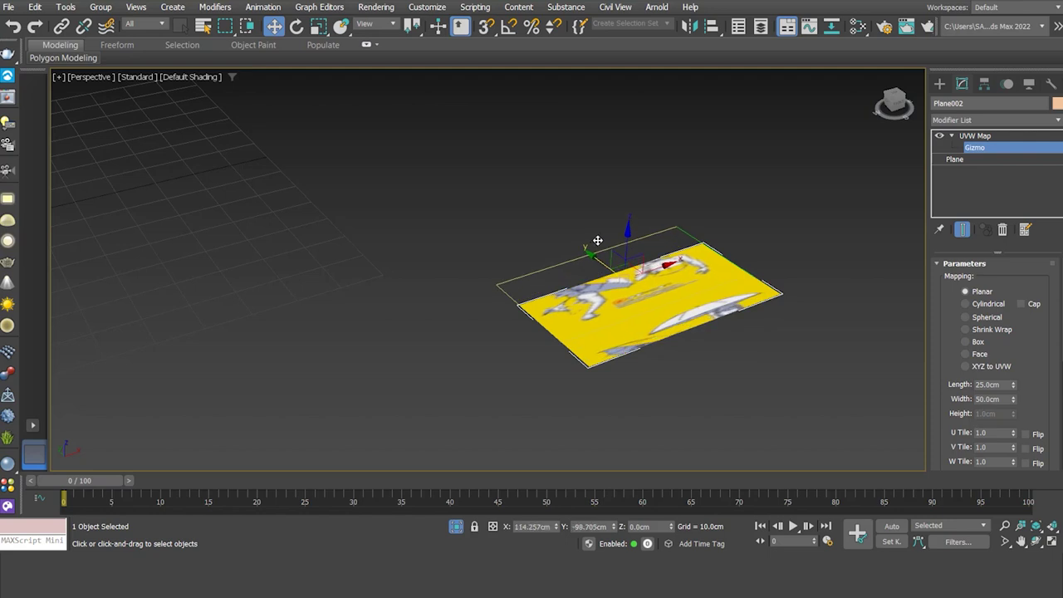
{"action": "key", "text": "ctrl+z"}
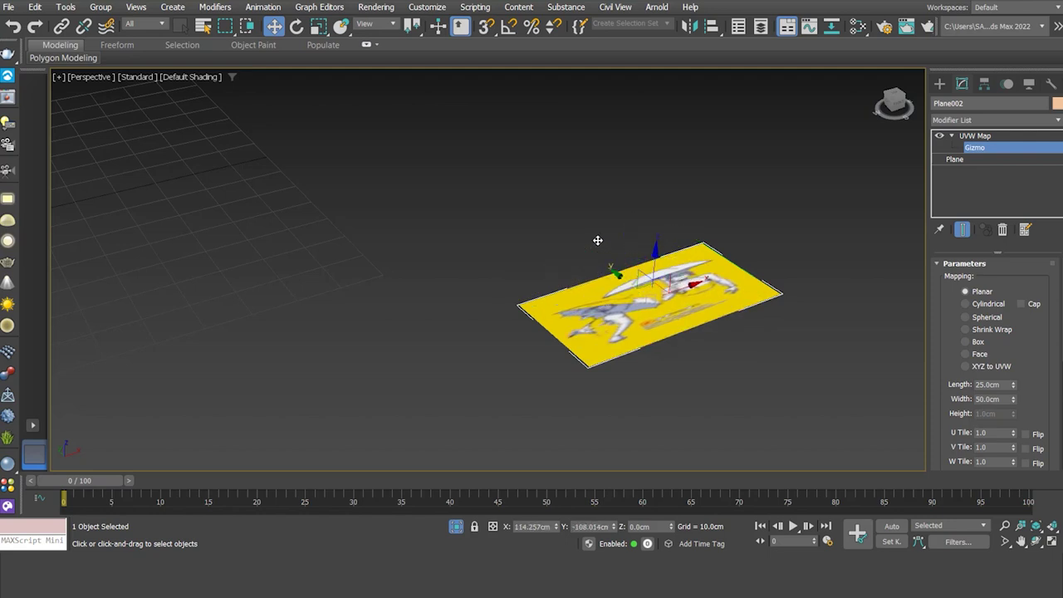
{"action": "key", "text": "F3"}
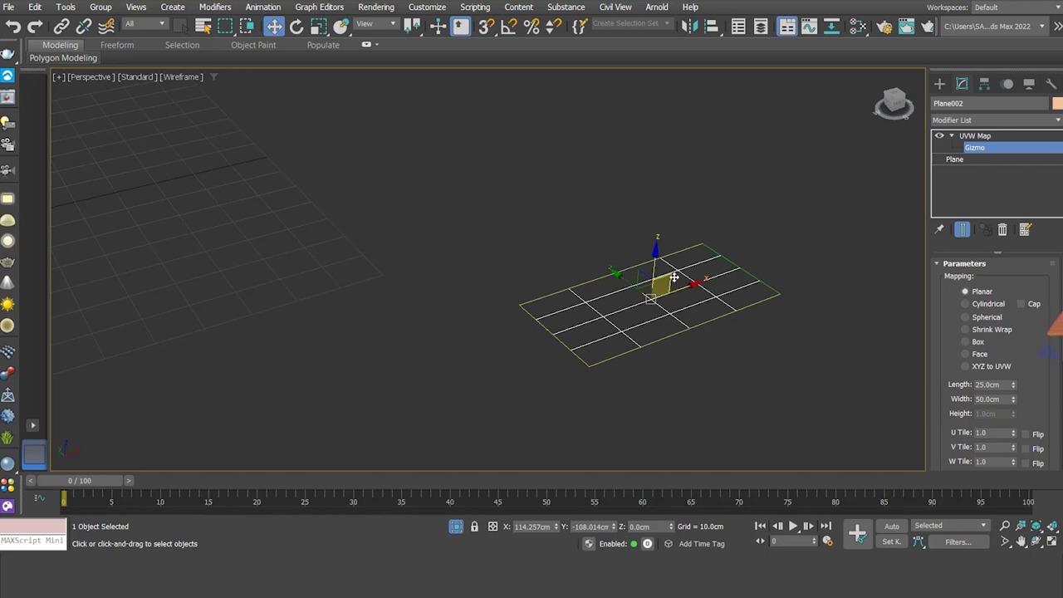
{"action": "left_click_drag", "start_coordinate": [634, 279], "coordinate": [597, 239]}
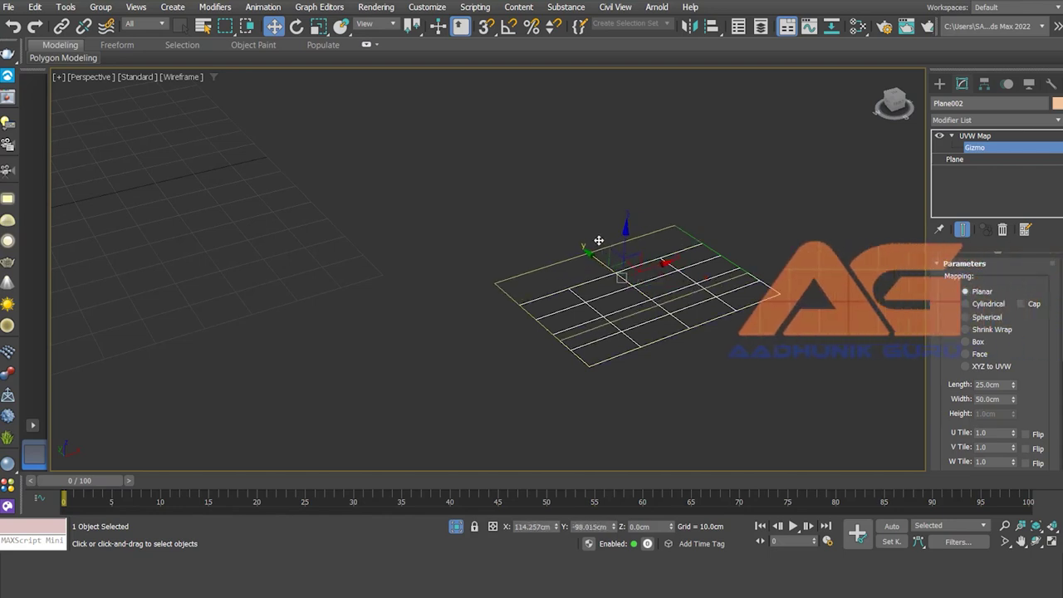
{"action": "key", "text": "F3"}
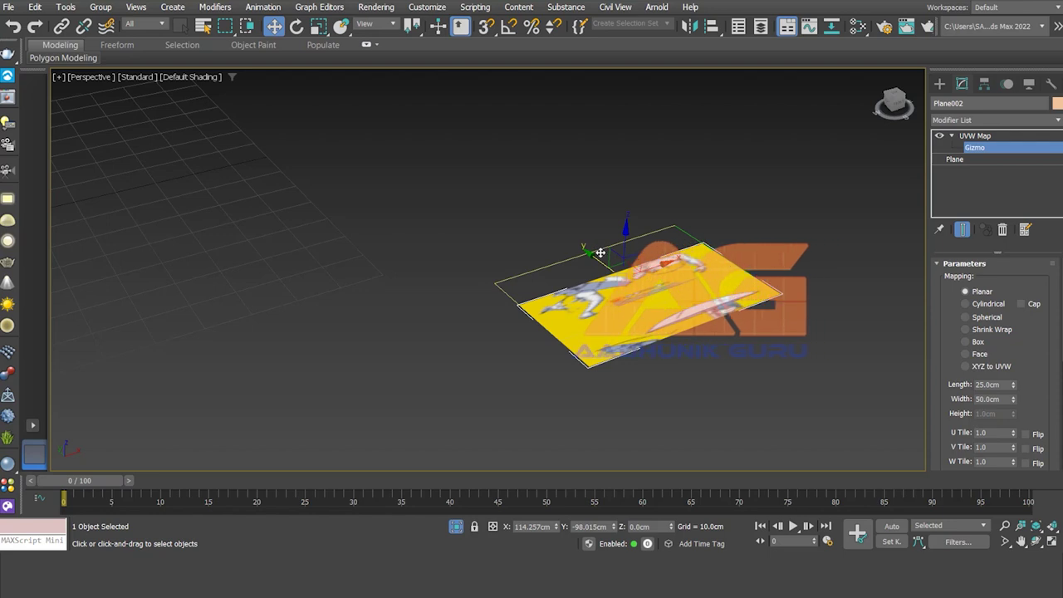
{"action": "left_click_drag", "start_coordinate": [599, 252], "coordinate": [621, 290]}
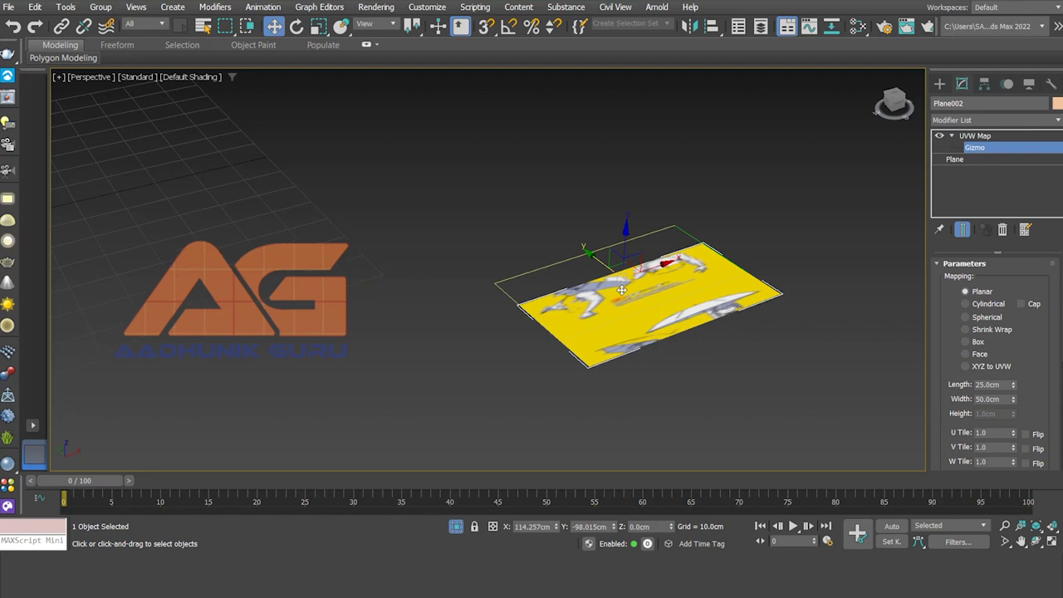
{"action": "left_click_drag", "start_coordinate": [621, 290], "coordinate": [621, 289]}
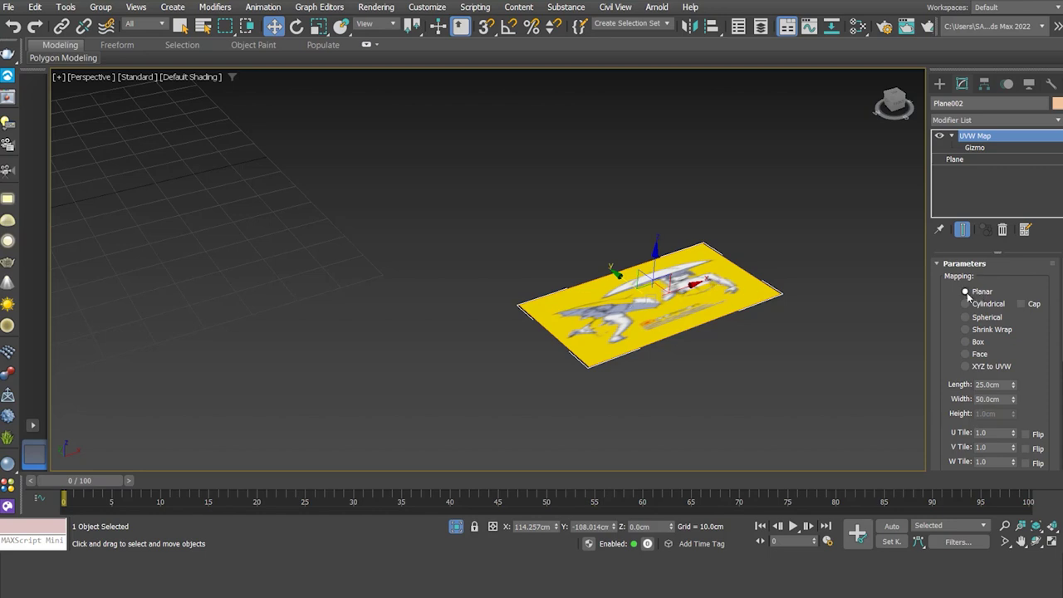
Step: Open the Rotate Transform Type-In for the UVW Map gizmo
{"action": "right_click", "coordinate": [296, 26]}
{"action": "left_click_drag", "start_coordinate": [768, 153], "coordinate": [781, 151]}
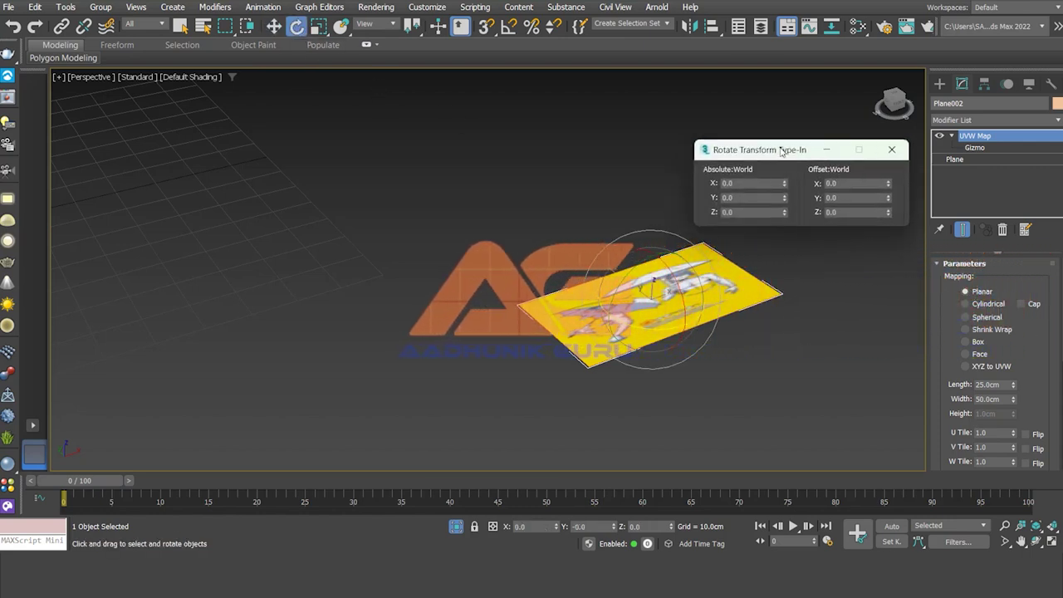
{"action": "left_click", "coordinate": [975, 147]}
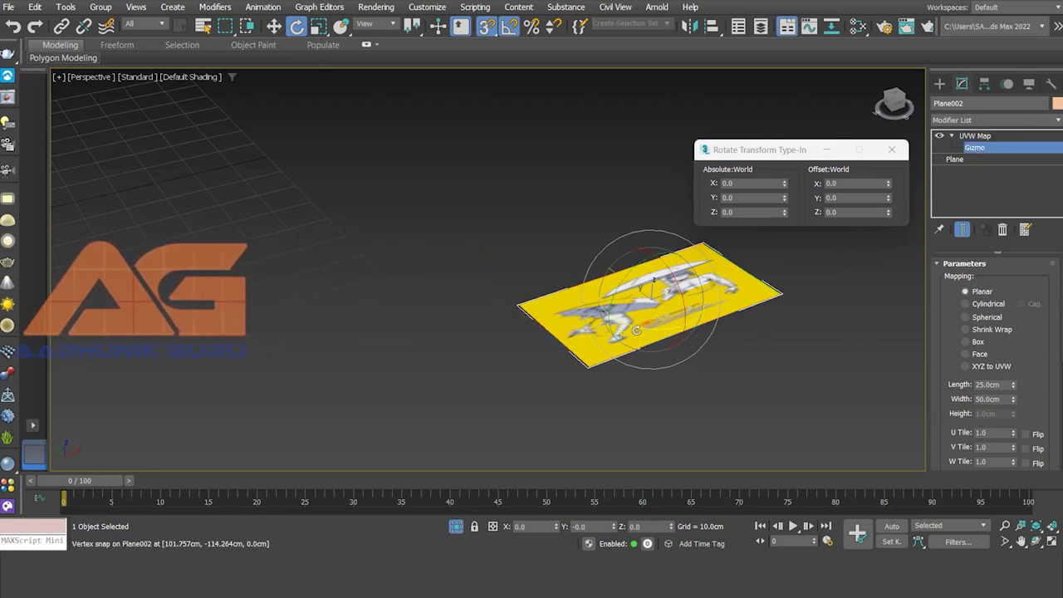
Step: Leave the Z offset at 0, enable Angle Snap, and rotate the gizmo about -85° around Z
{"action": "left_click", "coordinate": [856, 211]}
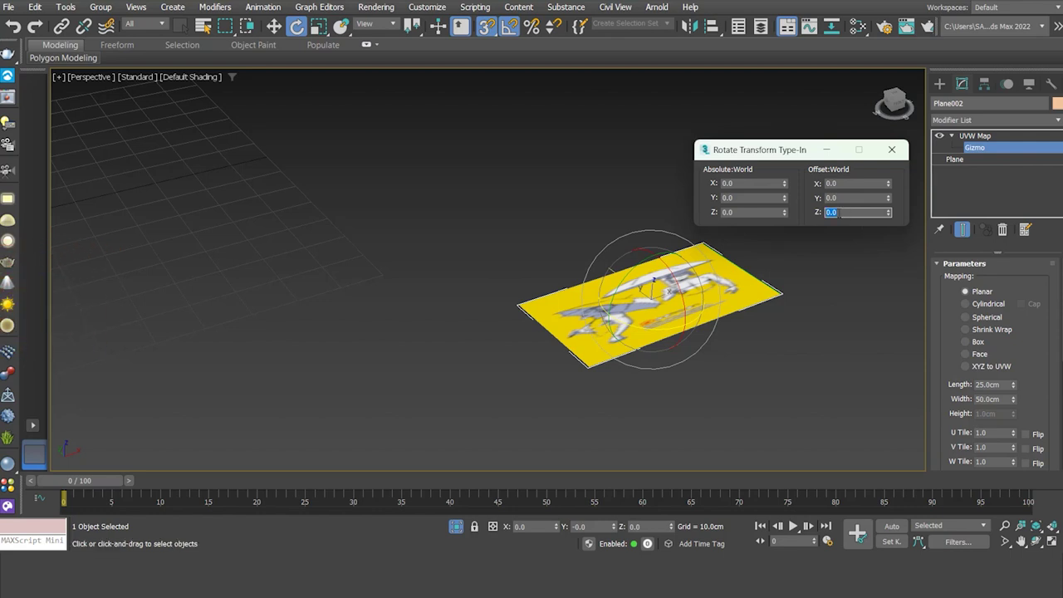
{"action": "left_click", "coordinate": [843, 254]}
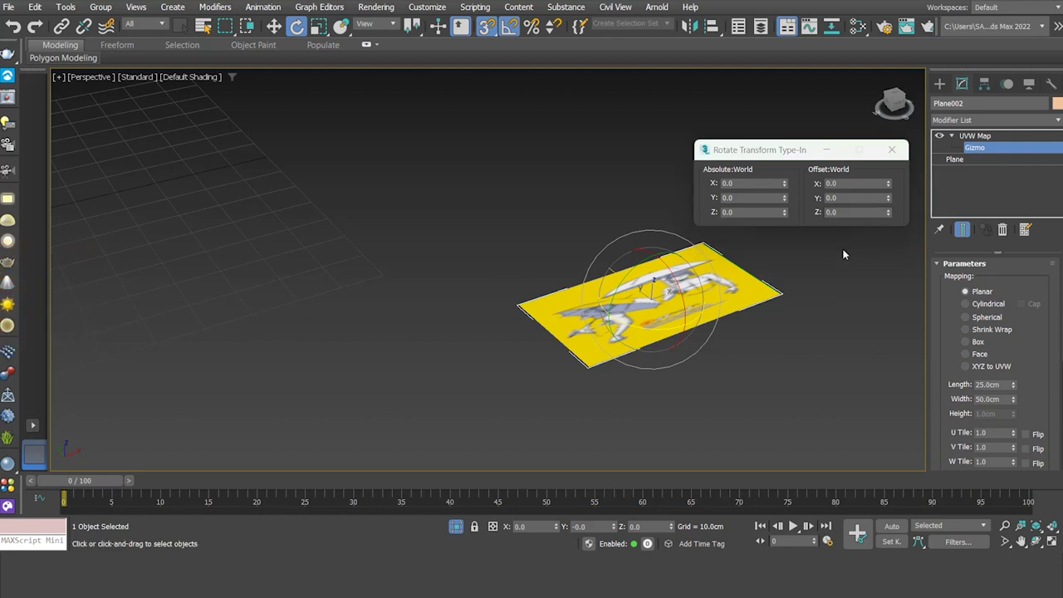
{"action": "left_click", "coordinate": [891, 150]}
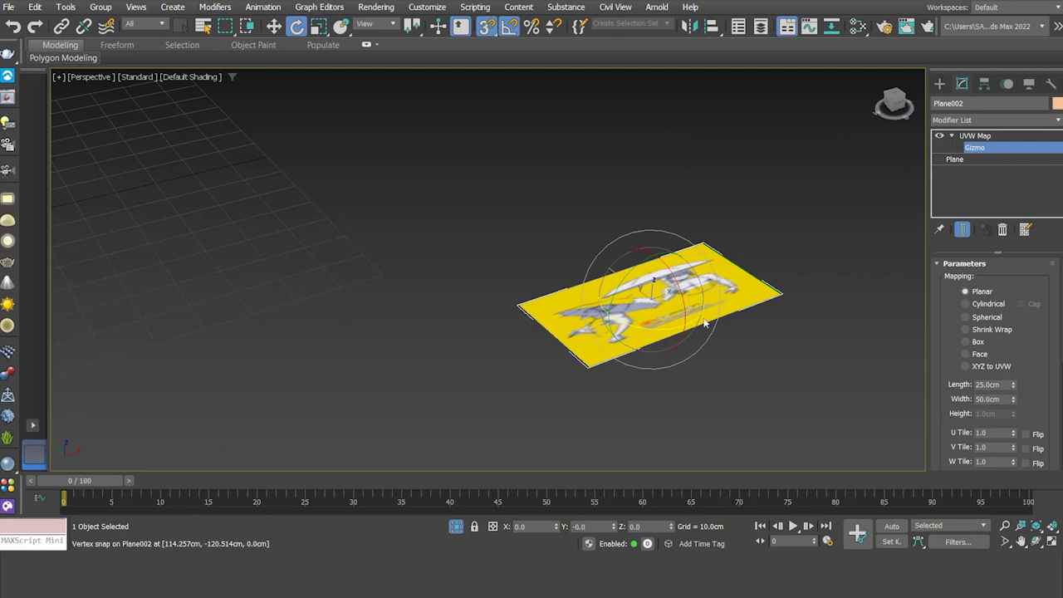
{"action": "left_click", "coordinate": [508, 30]}
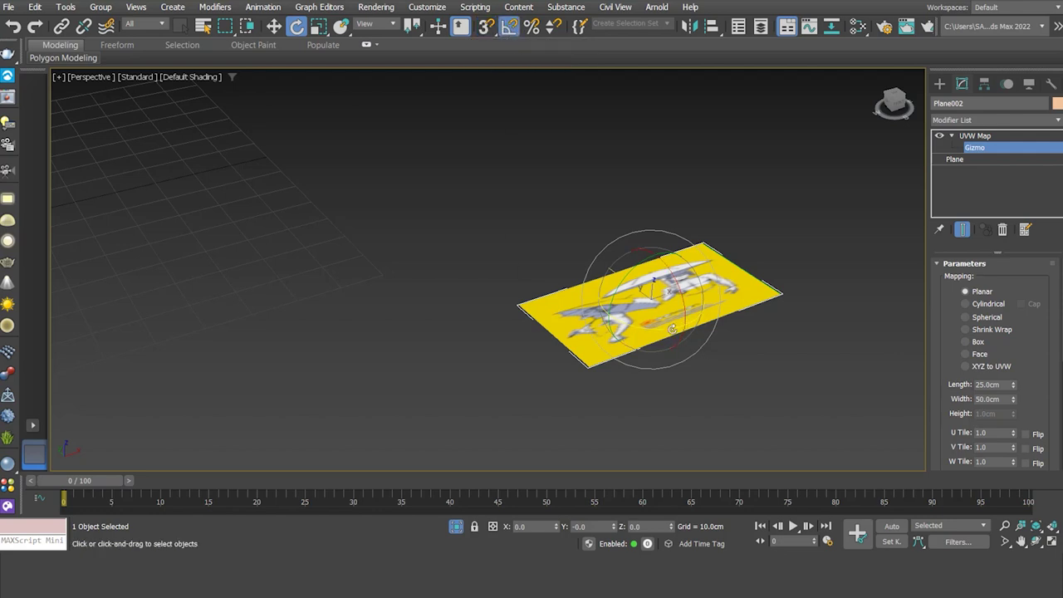
{"action": "left_click_drag", "start_coordinate": [672, 329], "coordinate": [621, 333]}
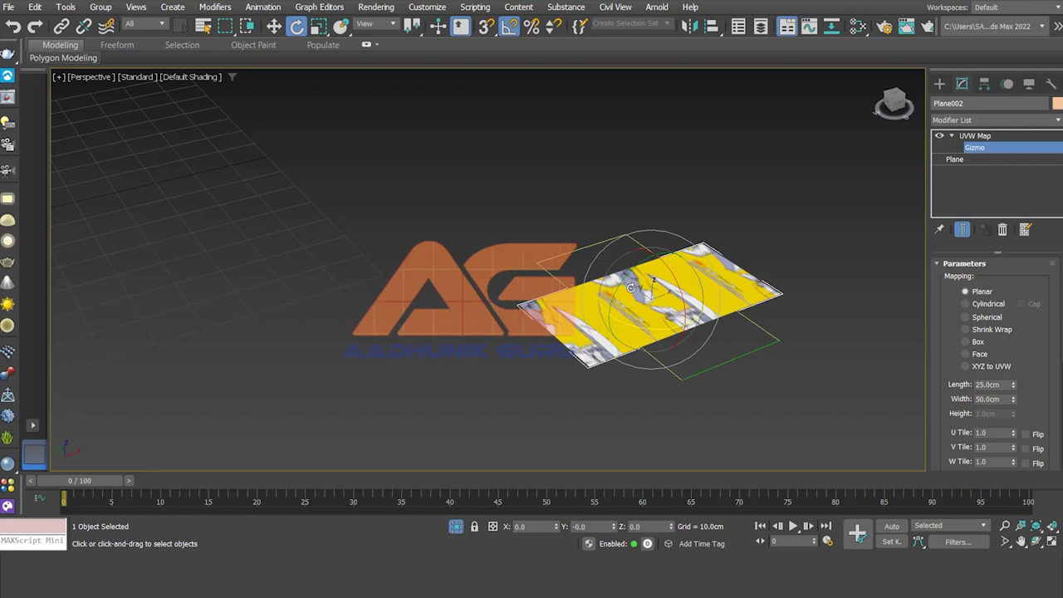
Step: Switch to Scale and squash the UVW Map gizmo to about 52% along Y
{"action": "right_click", "coordinate": [769, 241]}
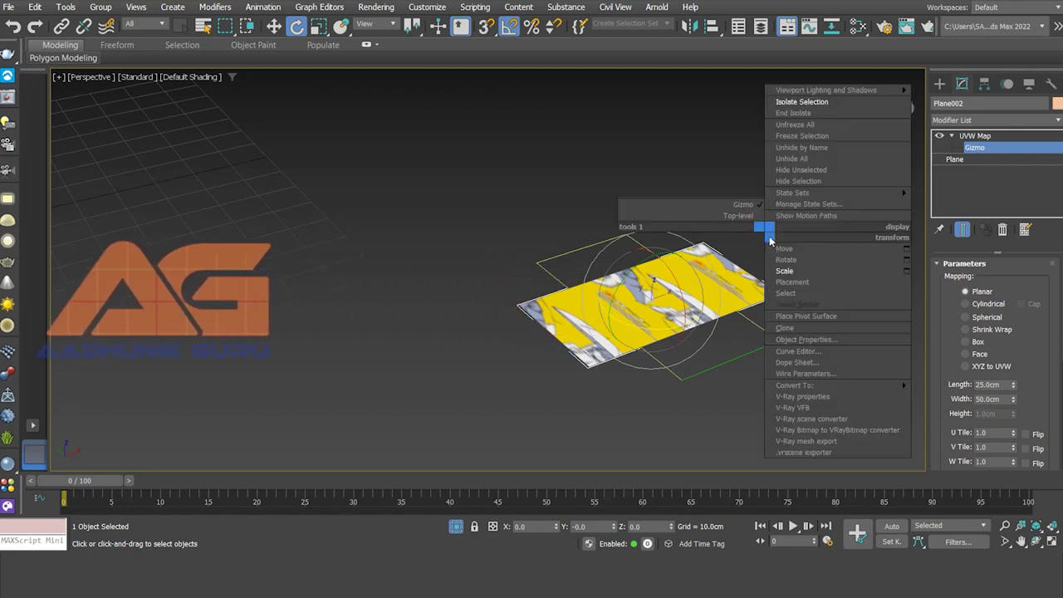
{"action": "left_click", "coordinate": [783, 271]}
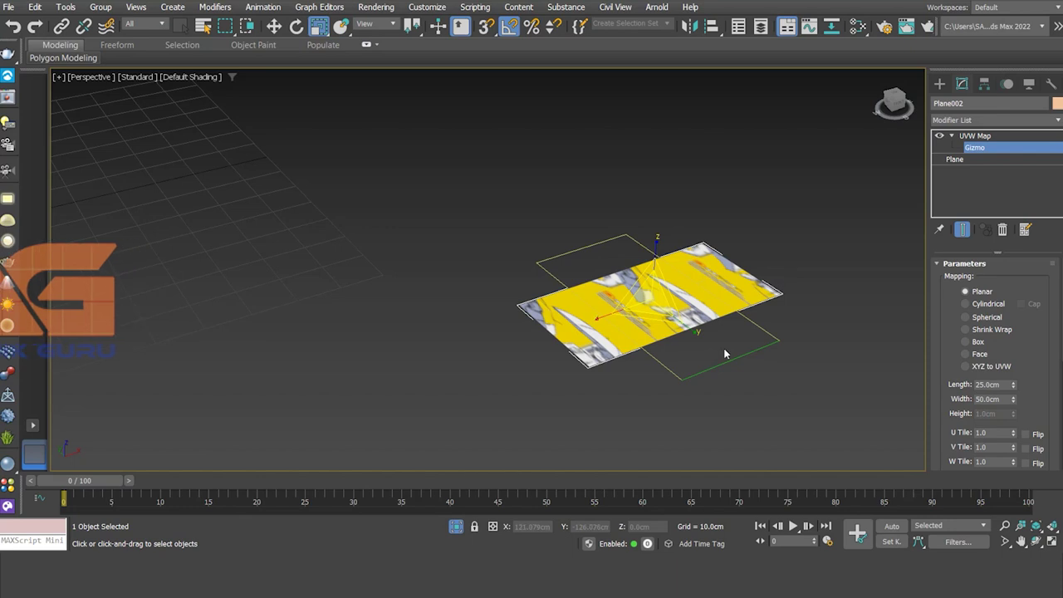
{"action": "left_click_drag", "start_coordinate": [696, 341], "coordinate": [669, 317]}
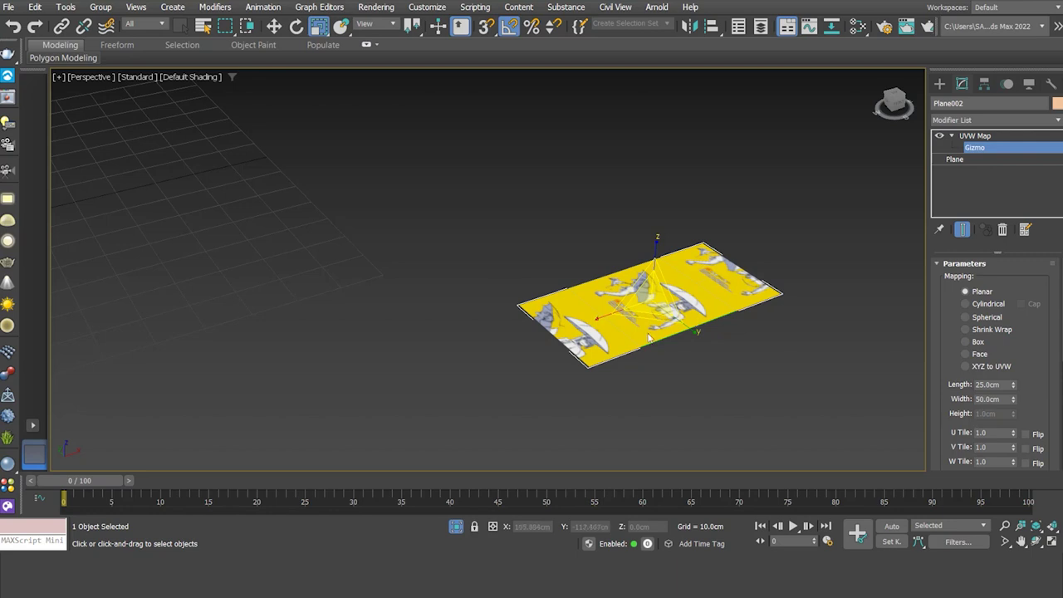
{"action": "left_click_drag", "start_coordinate": [650, 338], "coordinate": [651, 338]}
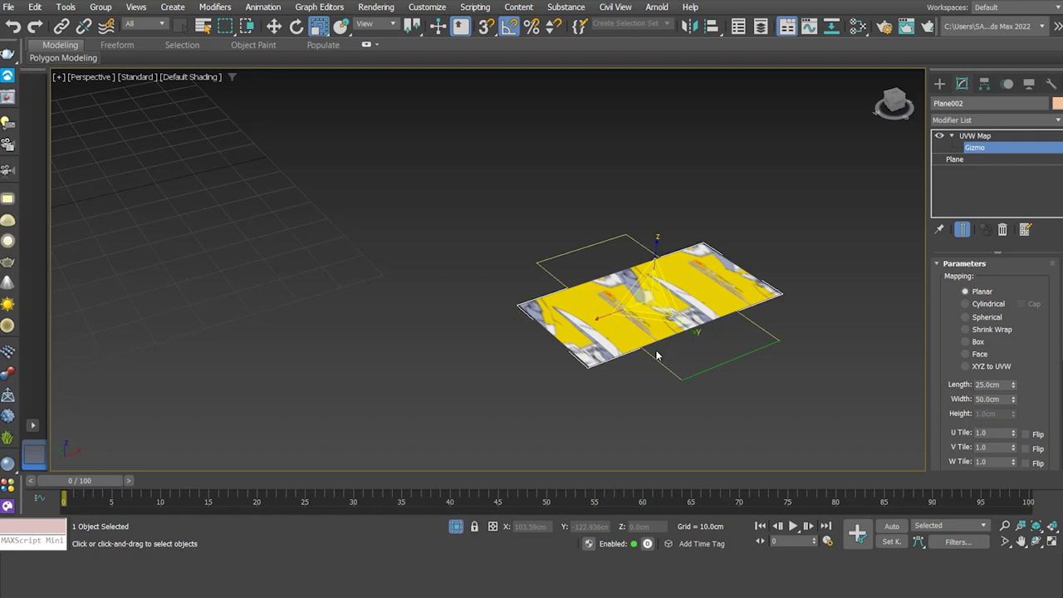
Step: Enable Percent Snap and rescale the UVW Map gizmo so the poster images appear larger
{"action": "left_click", "coordinate": [532, 30]}
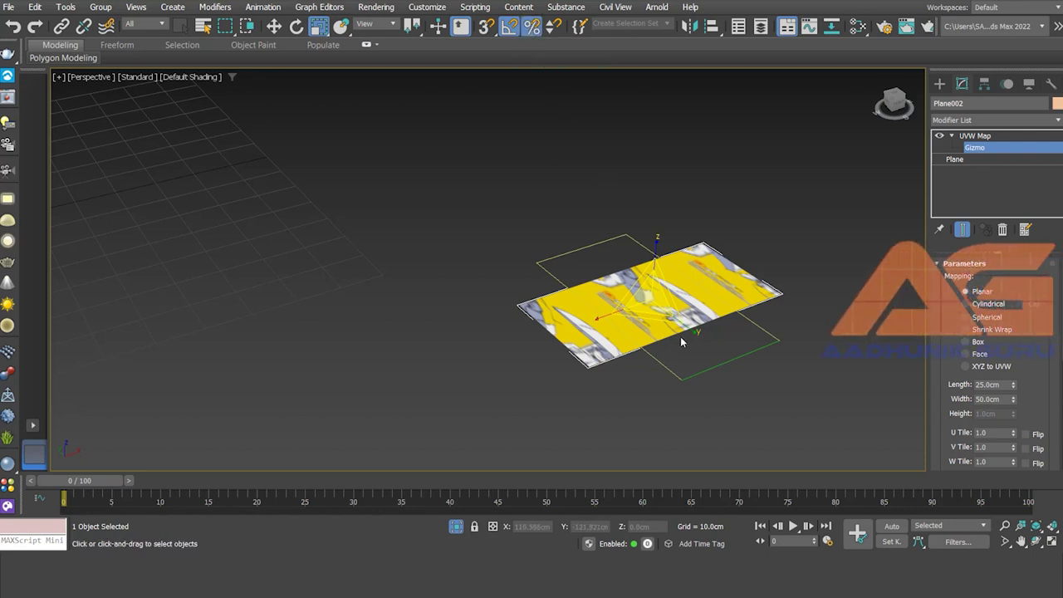
{"action": "mouse_move", "coordinate": [697, 333]}
{"action": "left_mouse_down"}
{"action": "mouse_move", "coordinate": [676, 309]}
{"action": "mouse_move", "coordinate": [681, 336]}
{"action": "left_mouse_up"}
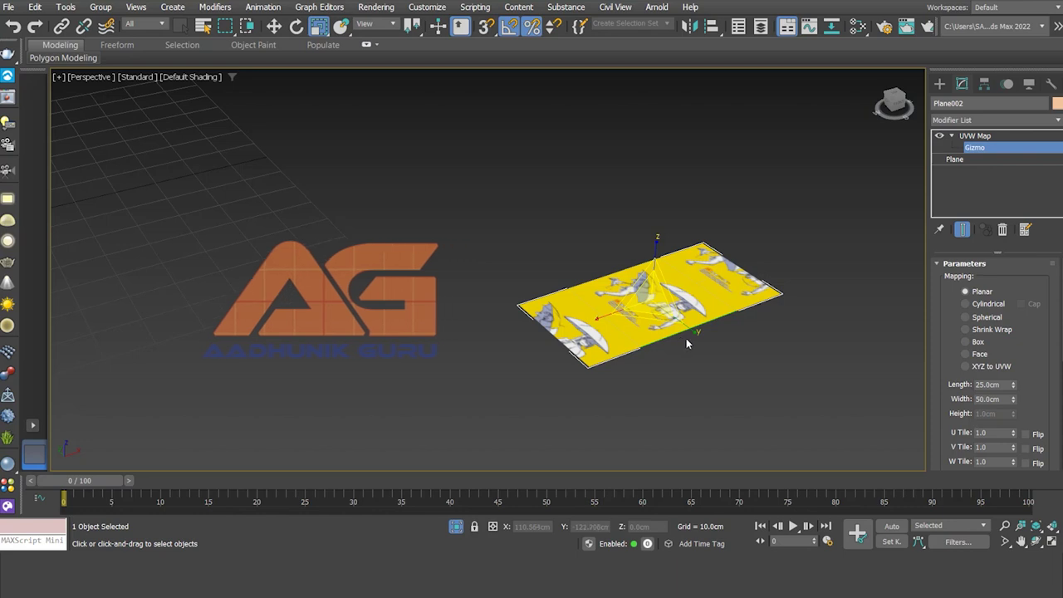
{"action": "left_click_drag", "start_coordinate": [692, 331], "coordinate": [696, 334]}
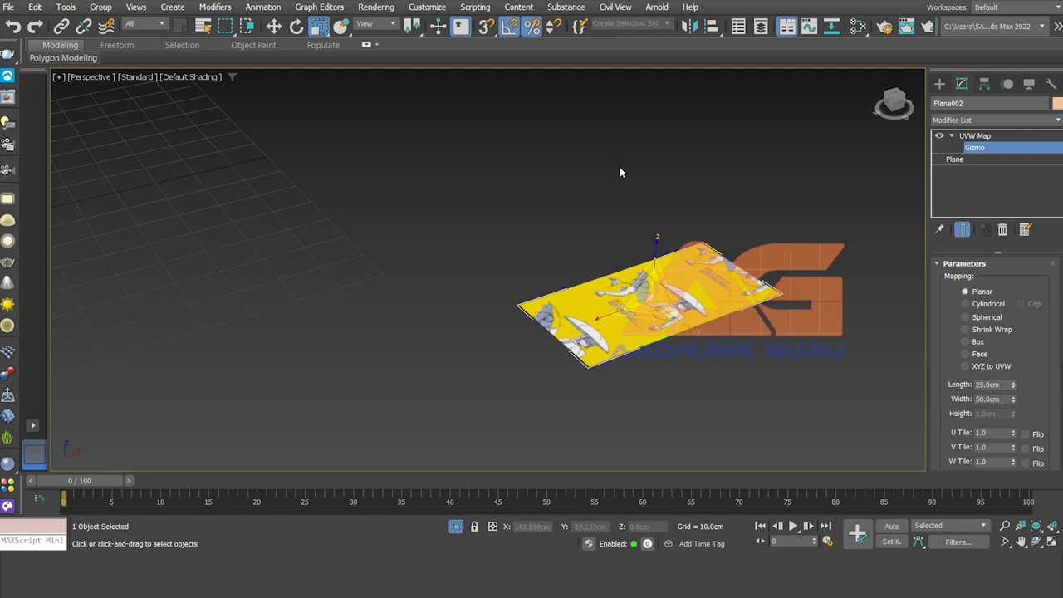
Step: Verify the 10.0 percent snap increment in Grid and Snap Settings, then close the dialog
{"action": "right_click", "coordinate": [533, 30]}
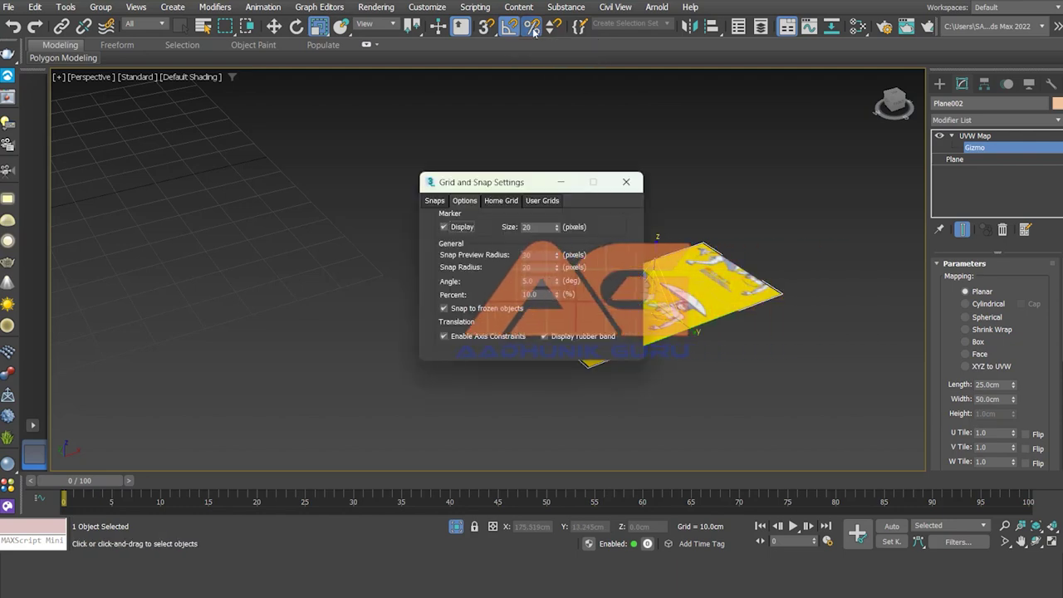
{"action": "left_click_drag", "start_coordinate": [508, 199], "coordinate": [388, 153]}
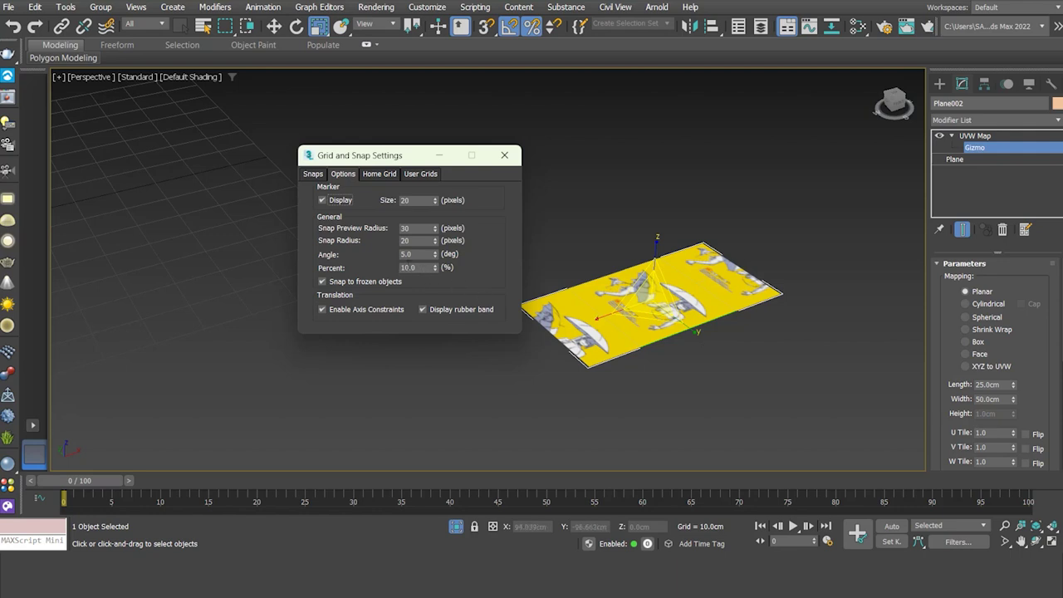
{"action": "left_click_drag", "start_coordinate": [411, 157], "coordinate": [356, 150]}
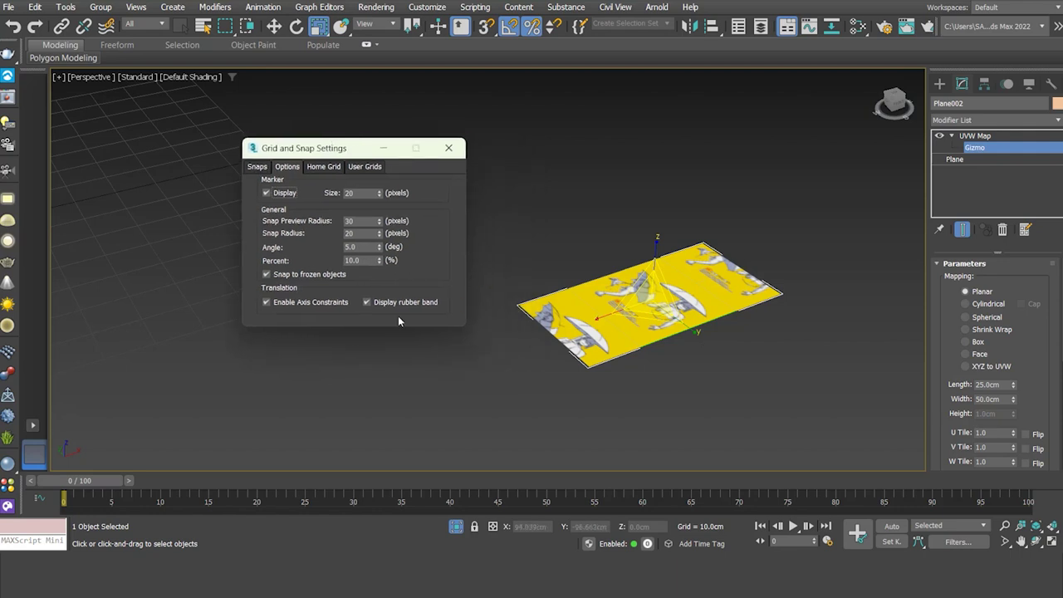
{"action": "double_click", "coordinate": [356, 260]}
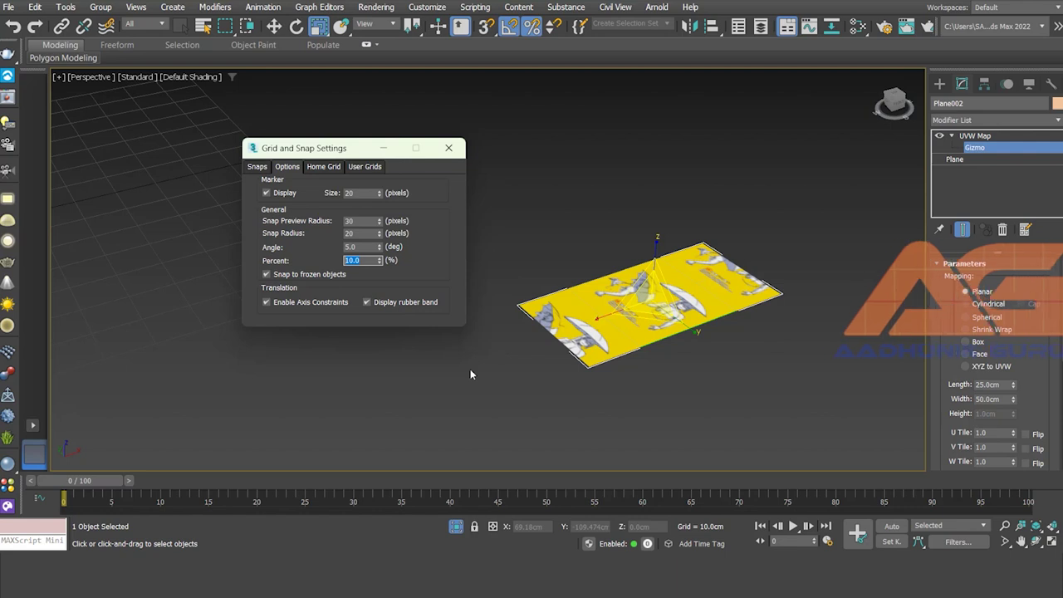
{"action": "left_click", "coordinate": [448, 148]}
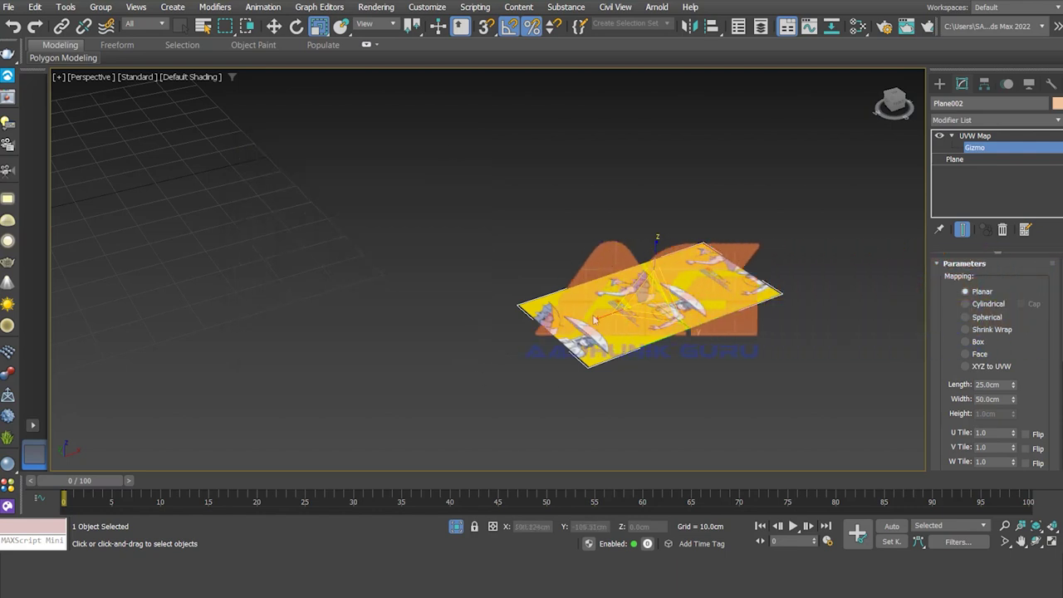
Step: Scale the UVW Map gizmo along X to 150 percent, then set it to 130 percent
{"action": "type", "text": "150"}
{"action": "key", "text": "Return"}
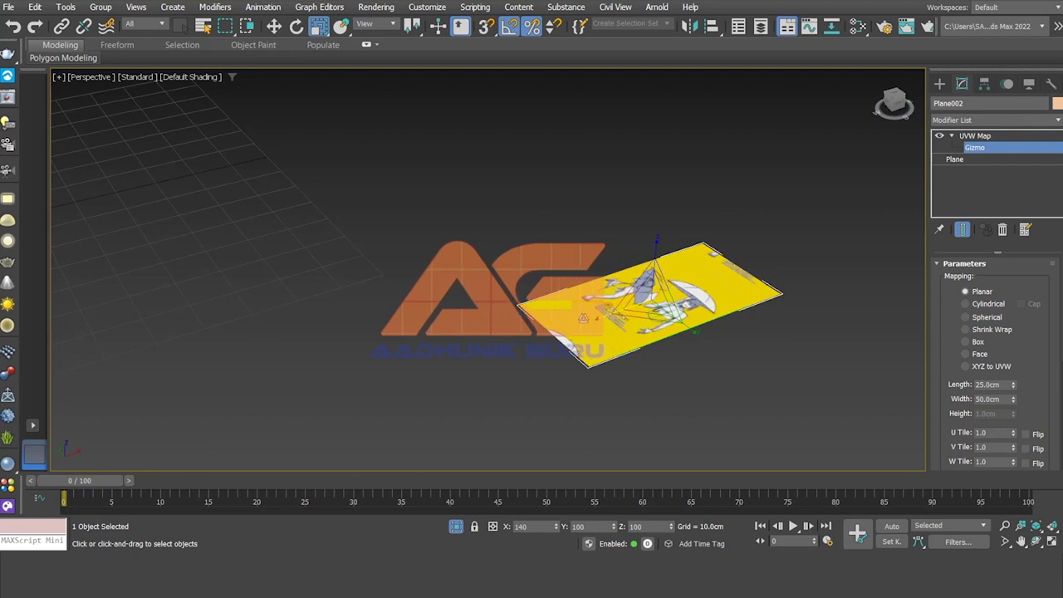
{"action": "type", "text": "130"}
{"action": "key", "text": "Return"}
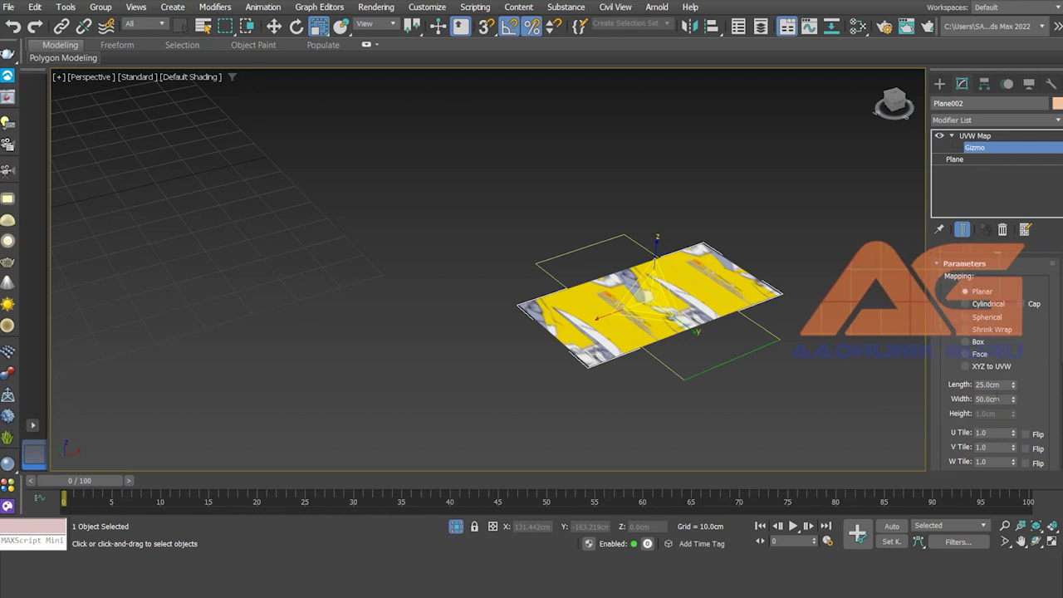
Step: Set the UVW Map to 50 cm length and 25 cm width
{"action": "left_click", "coordinate": [992, 384]}
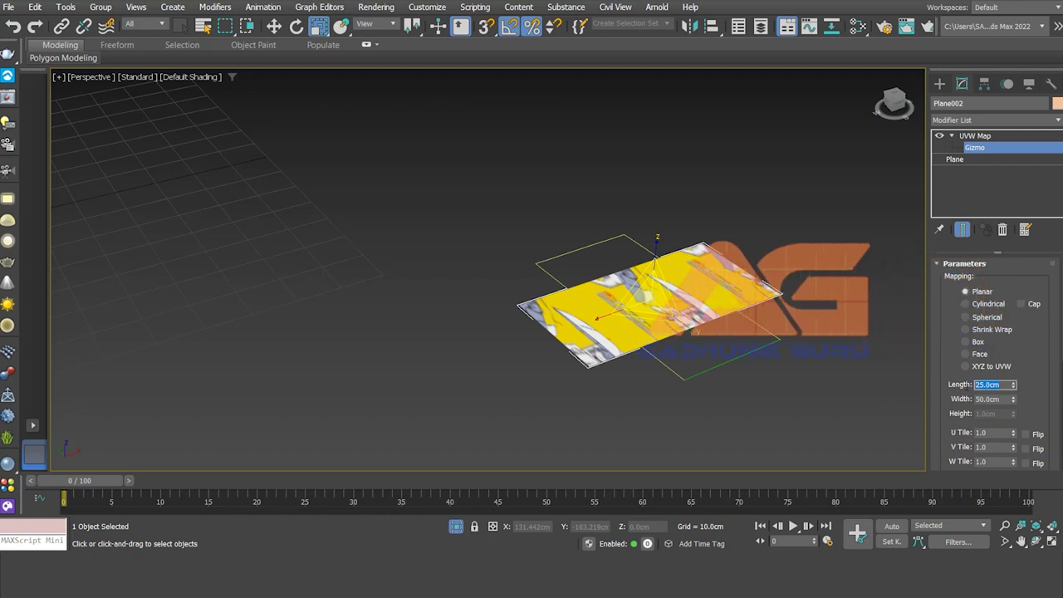
{"action": "type", "text": "50"}
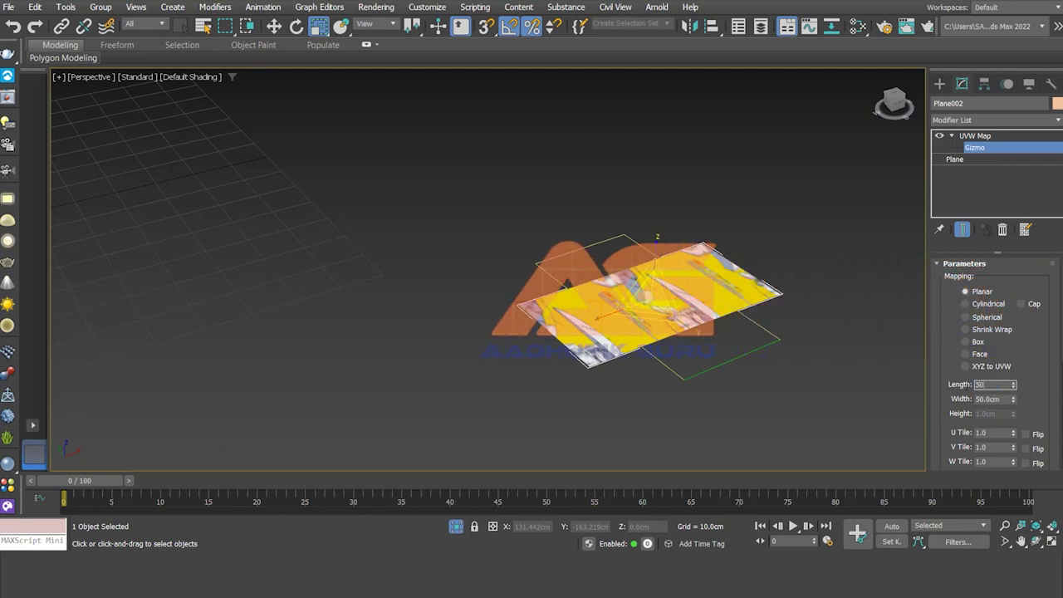
{"action": "key", "text": "Tab"}
{"action": "type", "text": "25"}
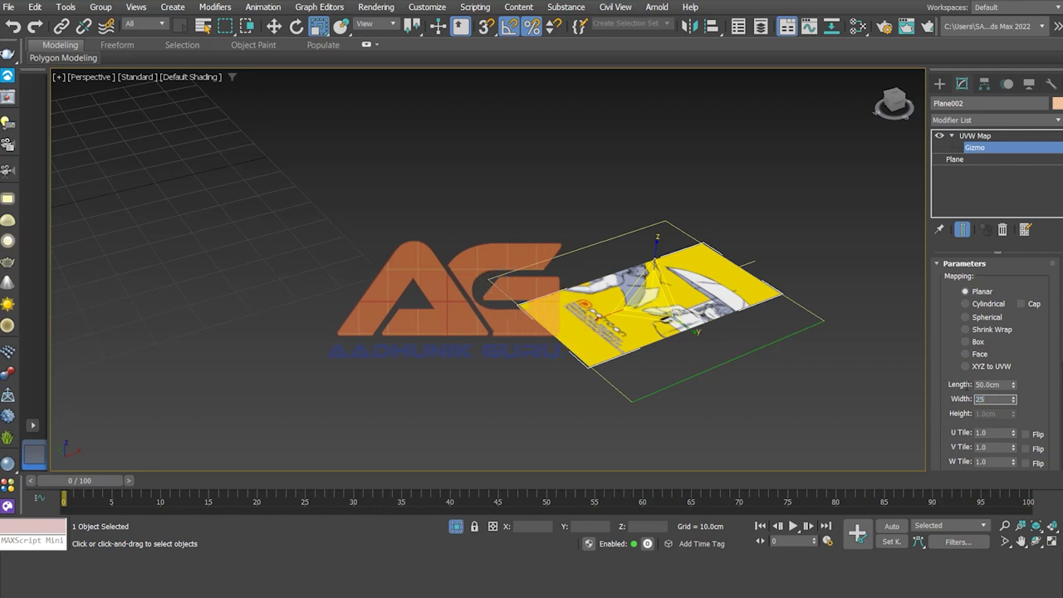
{"action": "key", "text": "Return"}
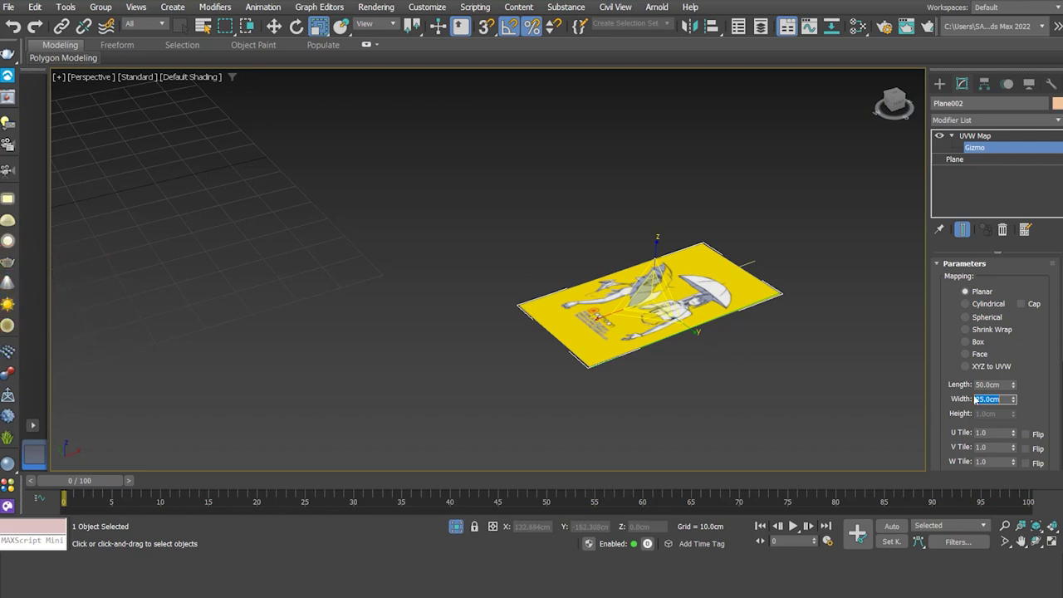
Step: Reduce the mapping length to 35 cm and shift the plane slightly right
{"action": "key", "text": "shift+Tab"}
{"action": "type", "text": "35"}
{"action": "key", "text": "Return"}
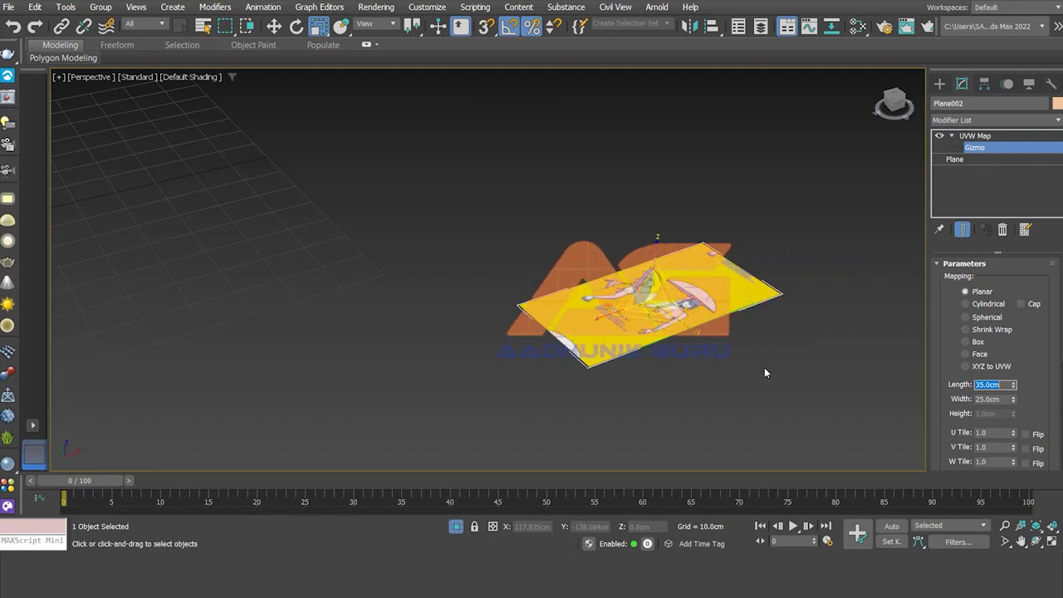
{"action": "key", "text": "w"}
{"action": "mouse_move", "coordinate": [687, 350]}
{"action": "left_mouse_down"}
{"action": "mouse_move", "coordinate": [735, 349]}
{"action": "mouse_move", "coordinate": [713, 348]}
{"action": "left_mouse_up"}
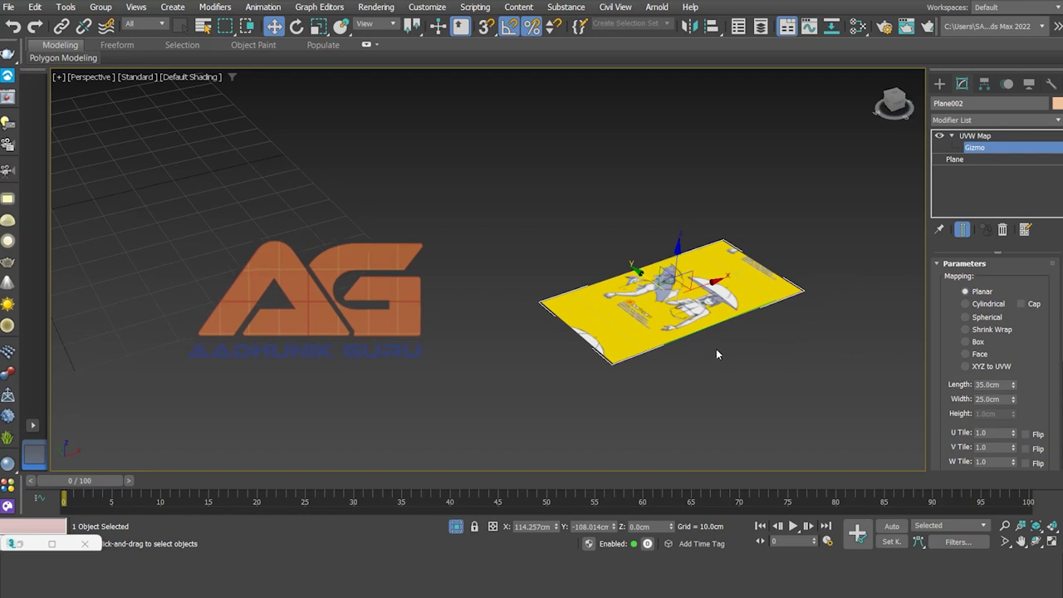
Step: Load the yellow umbrella poster image into the plane material's Map #5 bitmap in the Slate editor
{"action": "left_click", "coordinate": [861, 28]}
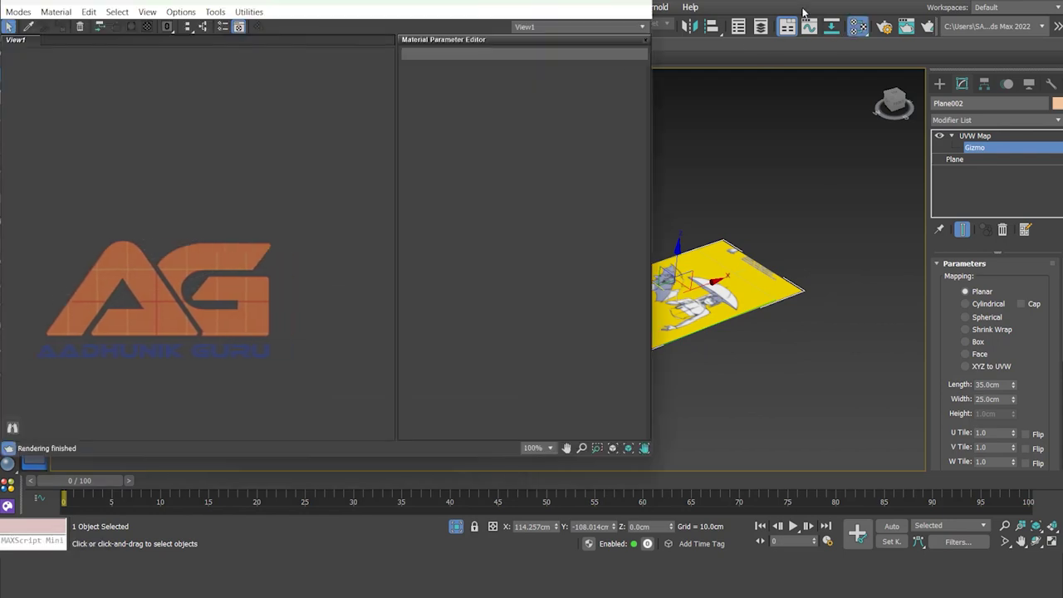
{"action": "left_click", "coordinate": [29, 27]}
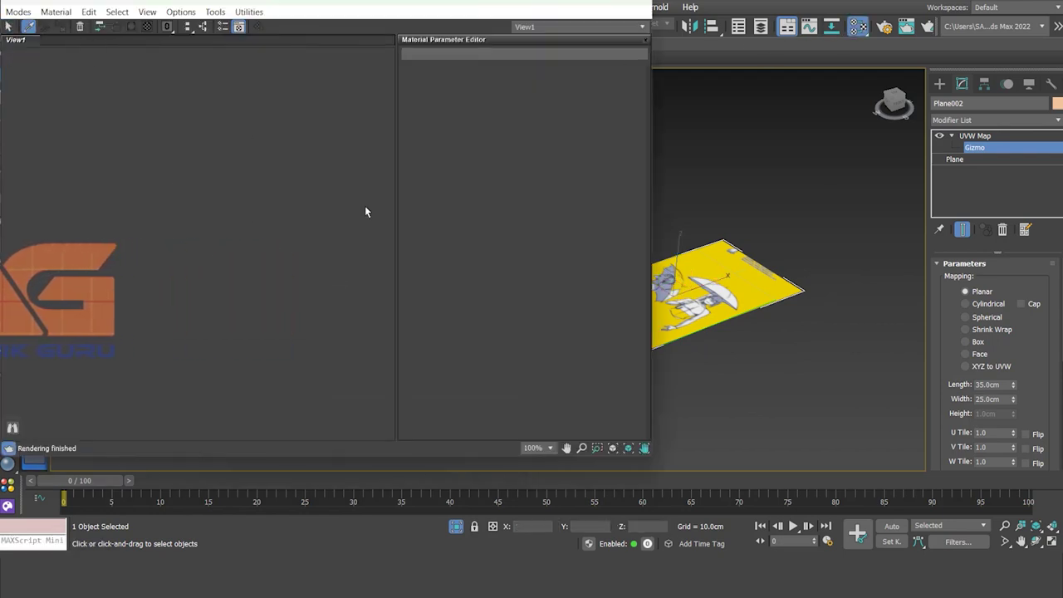
{"action": "double_click", "coordinate": [66, 131]}
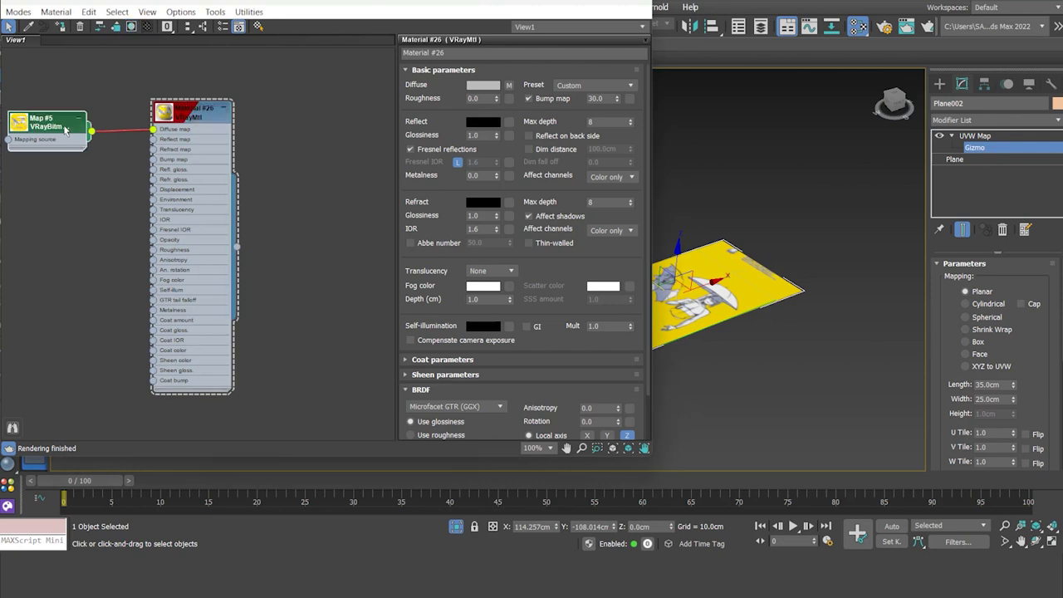
{"action": "left_click", "coordinate": [629, 90]}
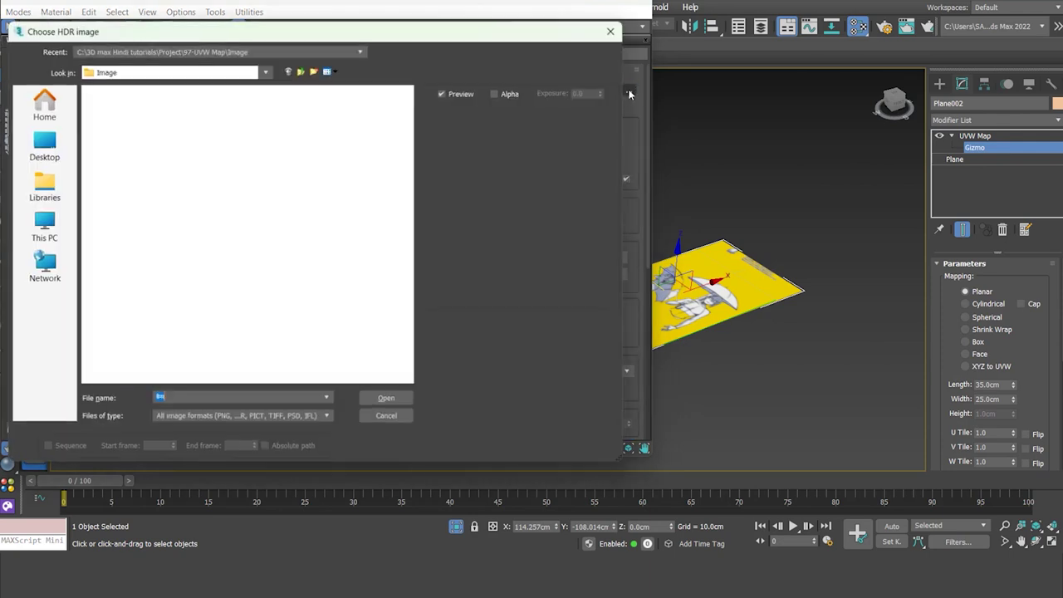
{"action": "left_click", "coordinate": [127, 357]}
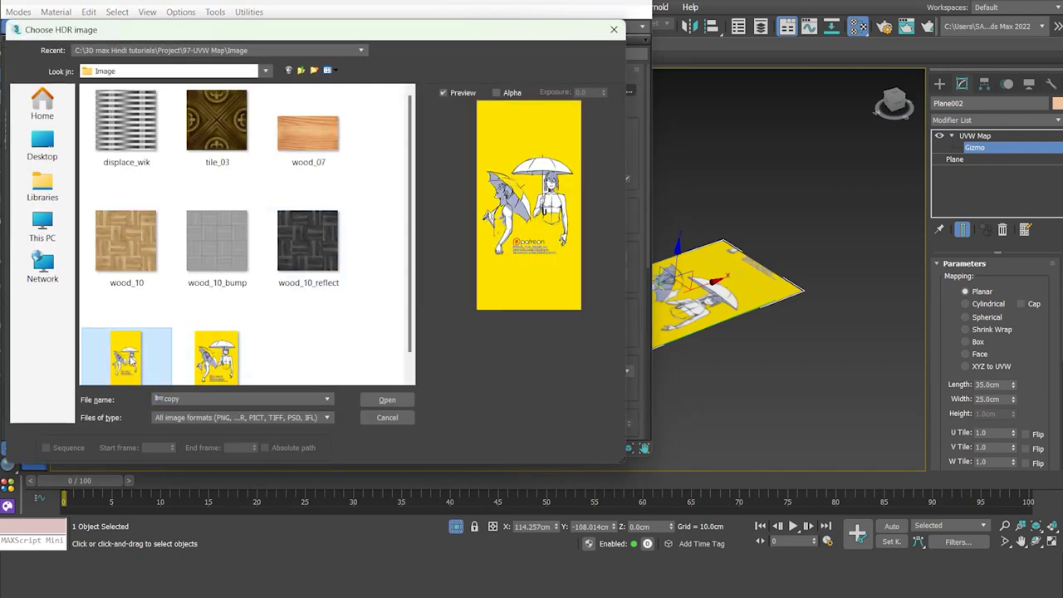
{"action": "left_click", "coordinate": [387, 399]}
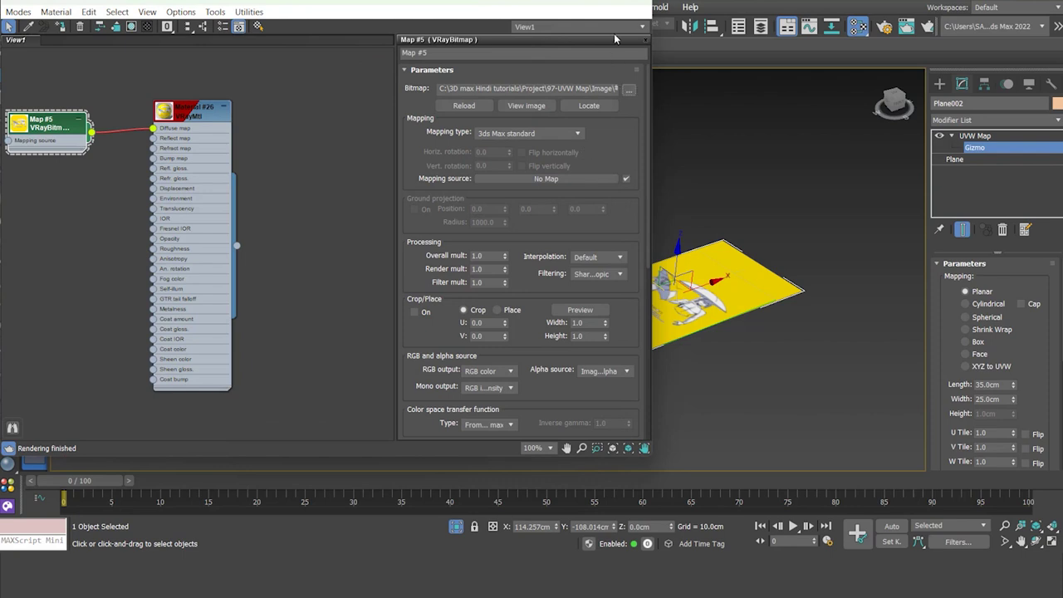
{"action": "left_click", "coordinate": [571, 1]}
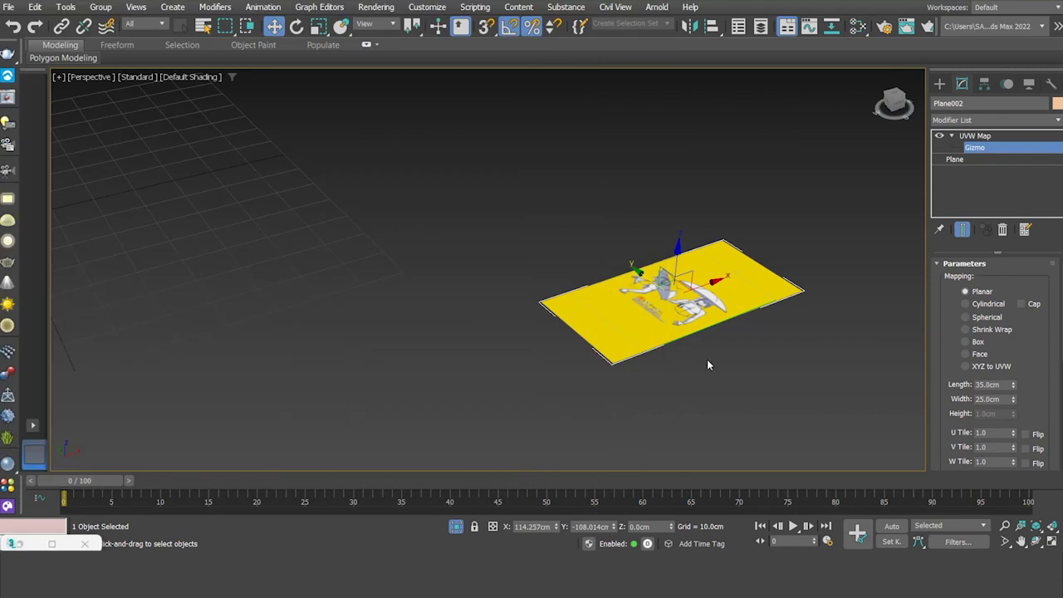
Step: Change the UVW Map length to 50 cm in wireframe, then return to shaded view
{"action": "middle_click_drag", "start_coordinate": [707, 353], "coordinate": [703, 358]}
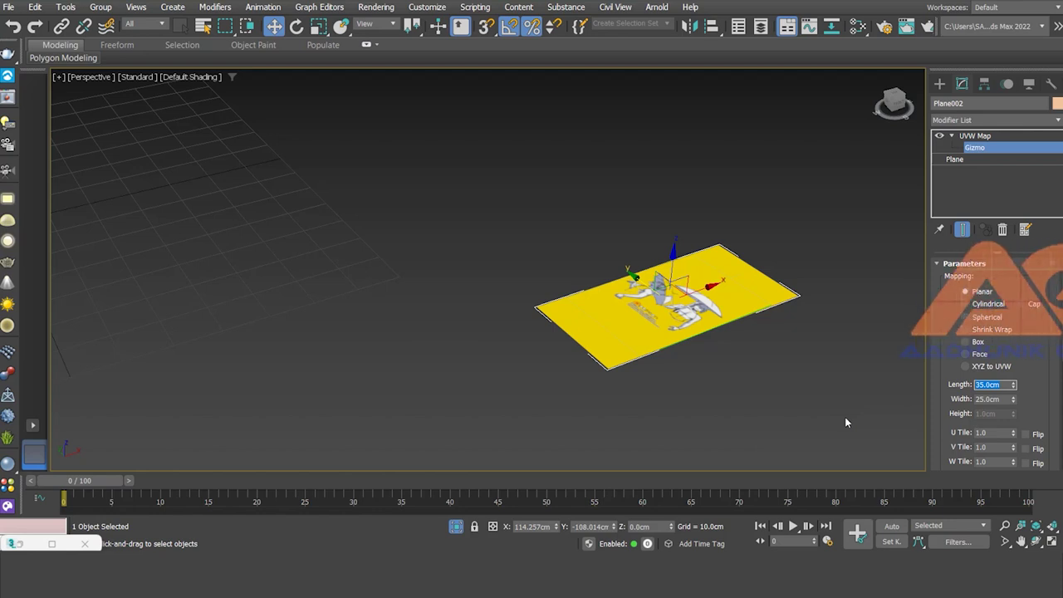
{"action": "key", "text": "F3"}
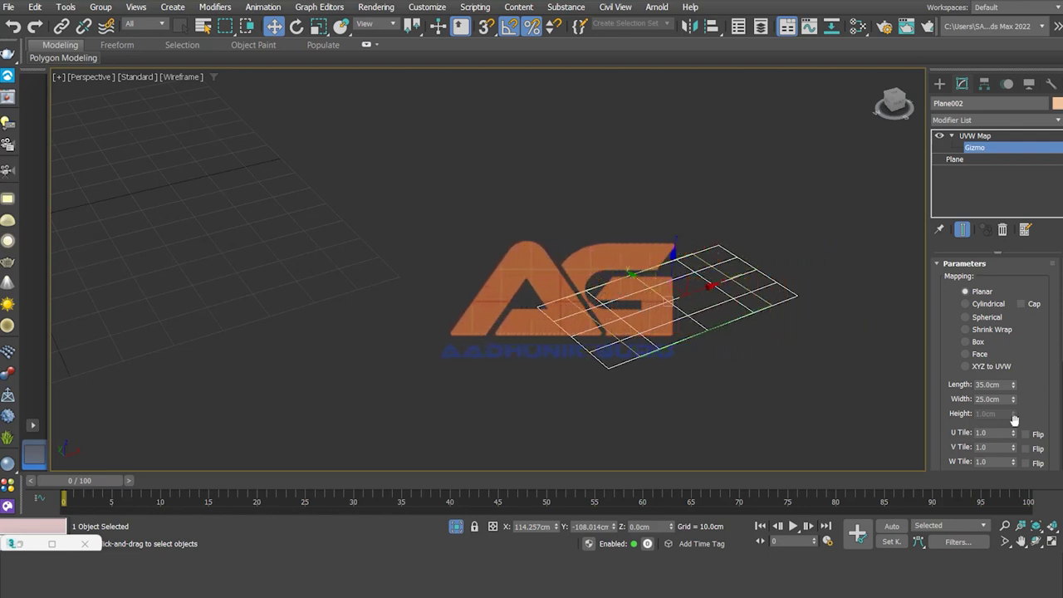
{"action": "double_click", "coordinate": [990, 385]}
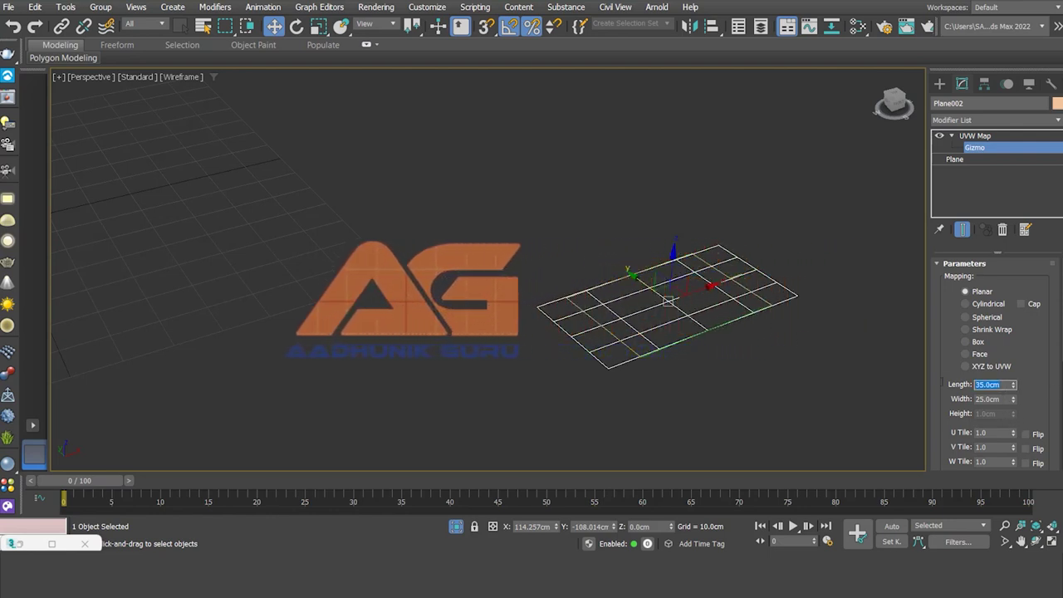
{"action": "type", "text": "50"}
{"action": "key", "text": "Return"}
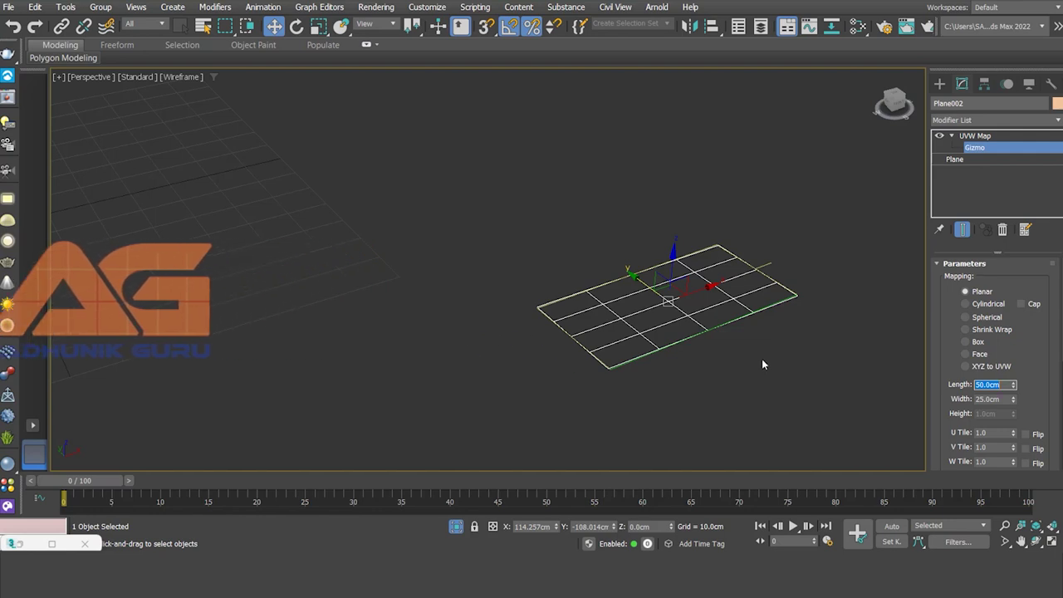
{"action": "key", "text": "F3"}
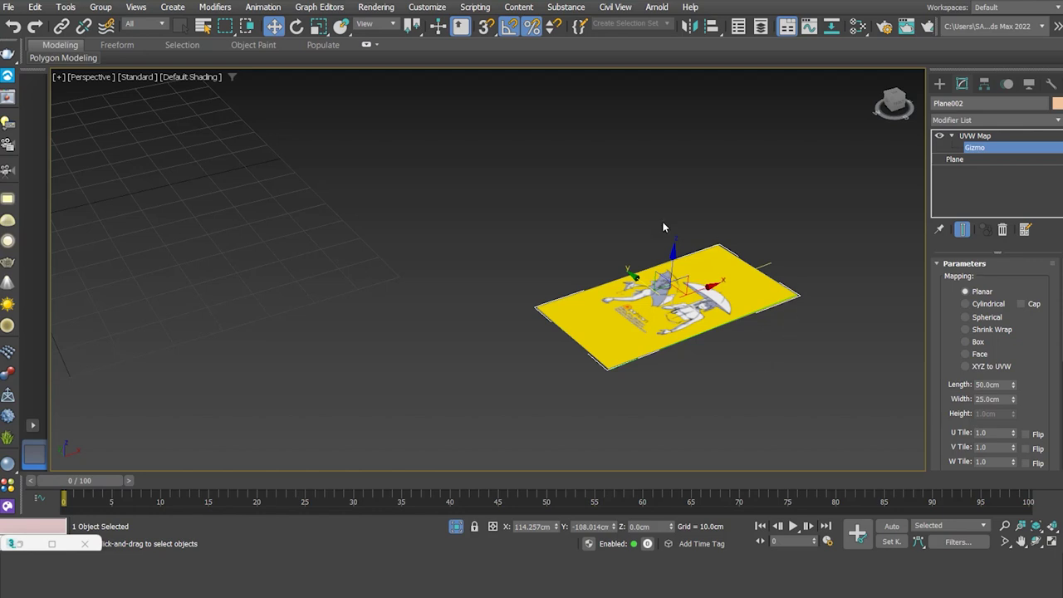
Step: Unhide all the mapping-type demo objects via the quad menu and reframe the view
{"action": "right_click", "coordinate": [695, 367]}
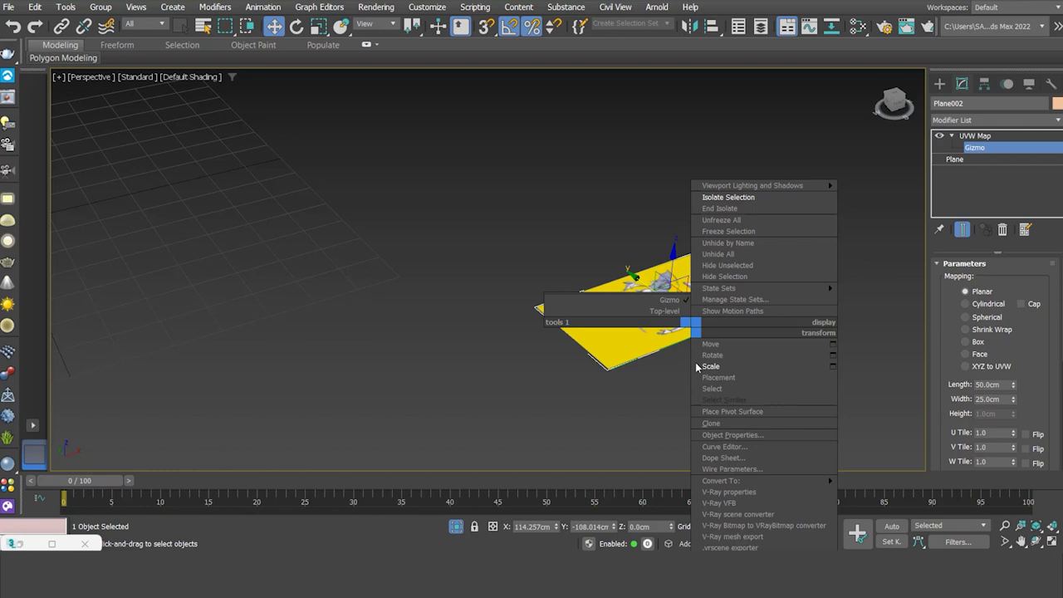
{"action": "left_click", "coordinate": [723, 254]}
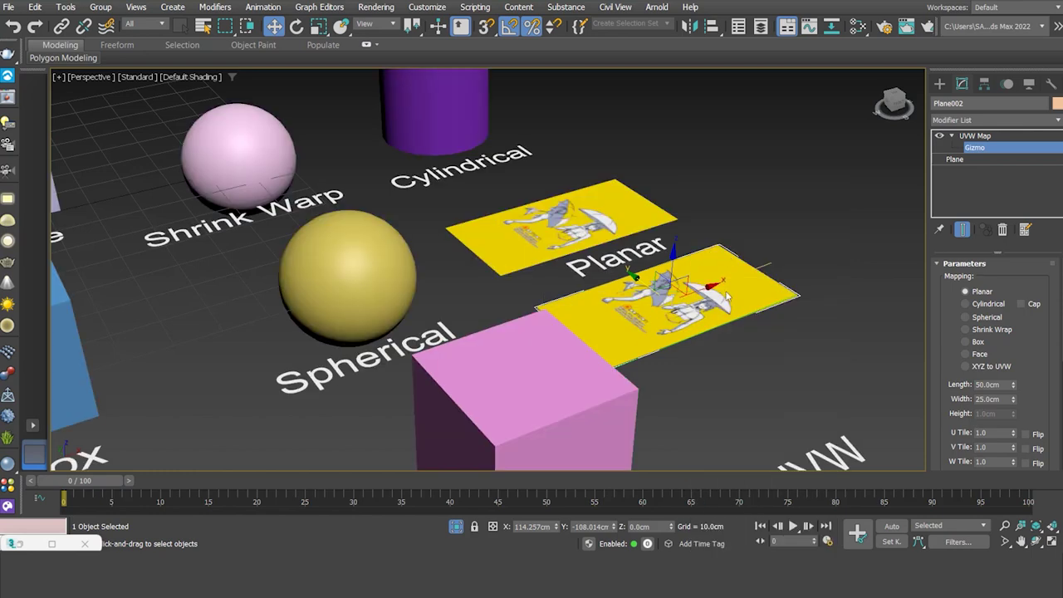
{"action": "scroll", "coordinate": [729, 366], "scroll_direction": "down", "scroll_amount": 5}
{"action": "scroll", "coordinate": [727, 340], "scroll_direction": "up", "scroll_amount": 2}
{"action": "scroll", "coordinate": [725, 332], "scroll_direction": "up", "scroll_amount": 1}
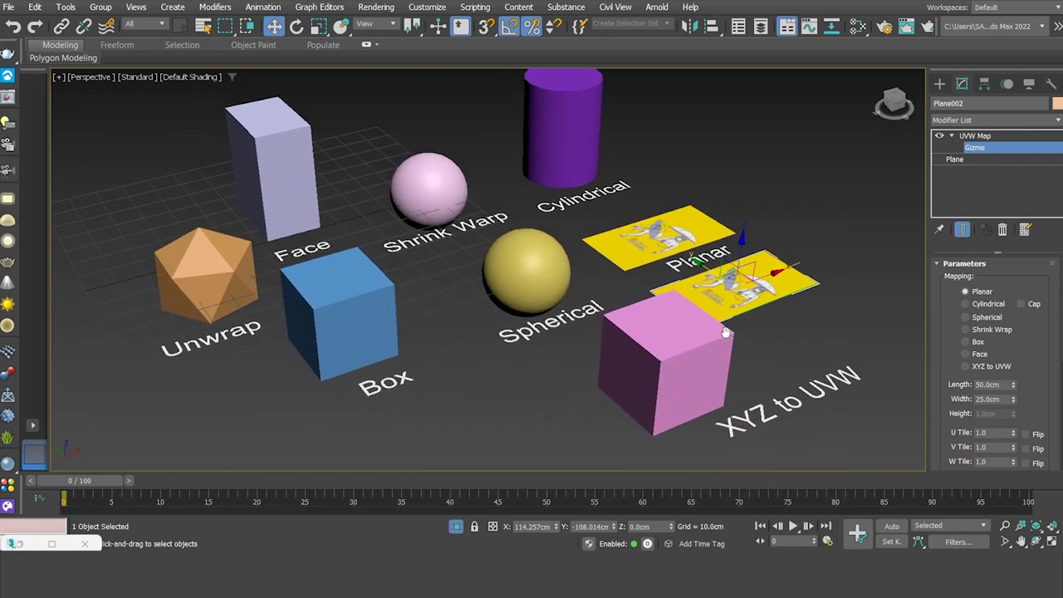
{"action": "middle_click_drag", "start_coordinate": [725, 332], "coordinate": [719, 344]}
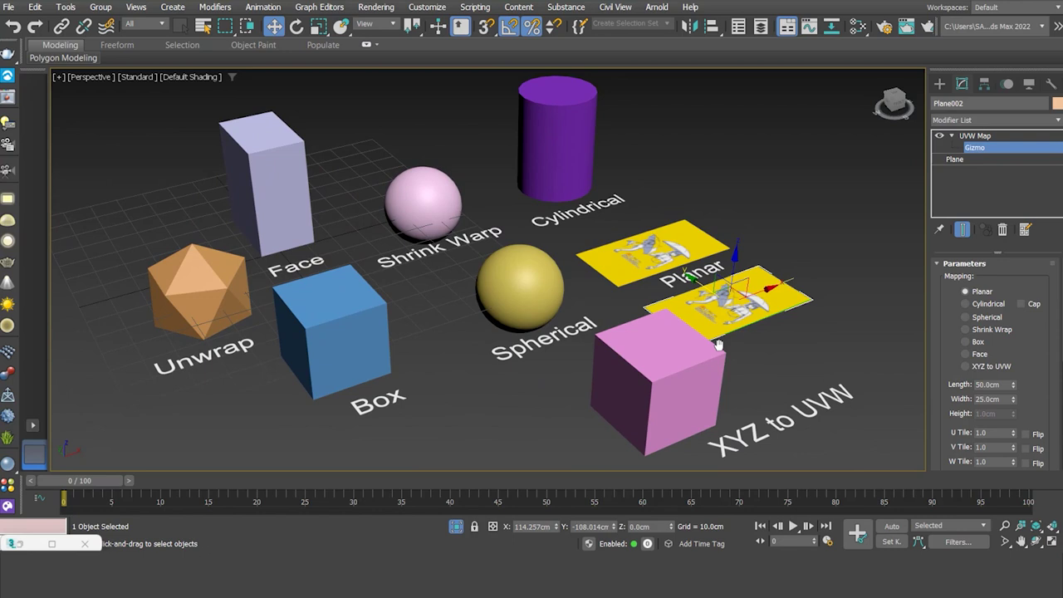